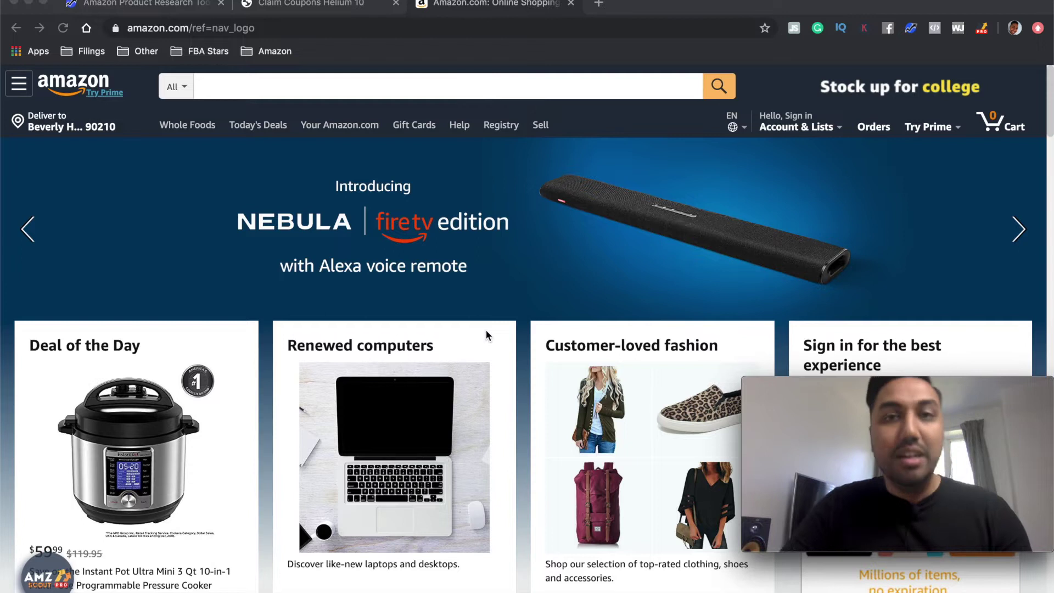
# Step: Find Xray's $17/Month price on the Helium 10 product page
pyautogui.click(187, 4)
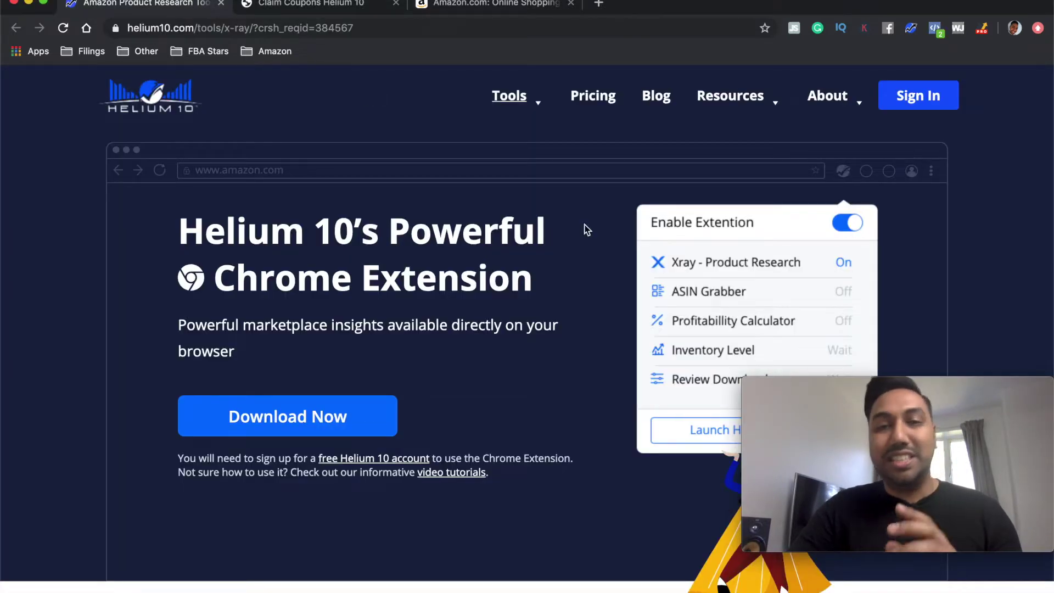
pyautogui.scroll(-15, 559, 479)
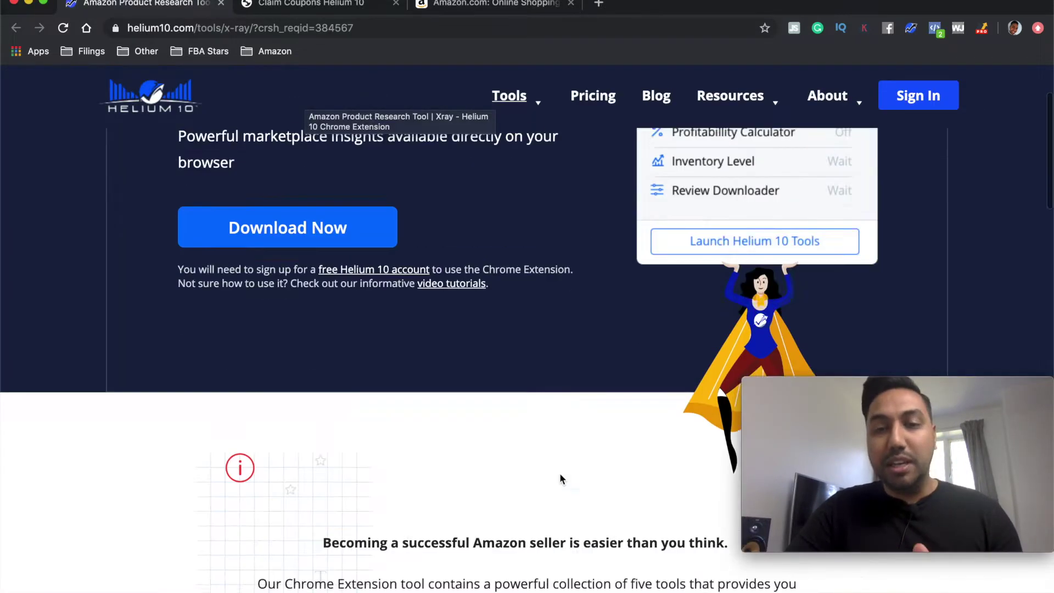
pyautogui.scroll(-15, 560, 479)
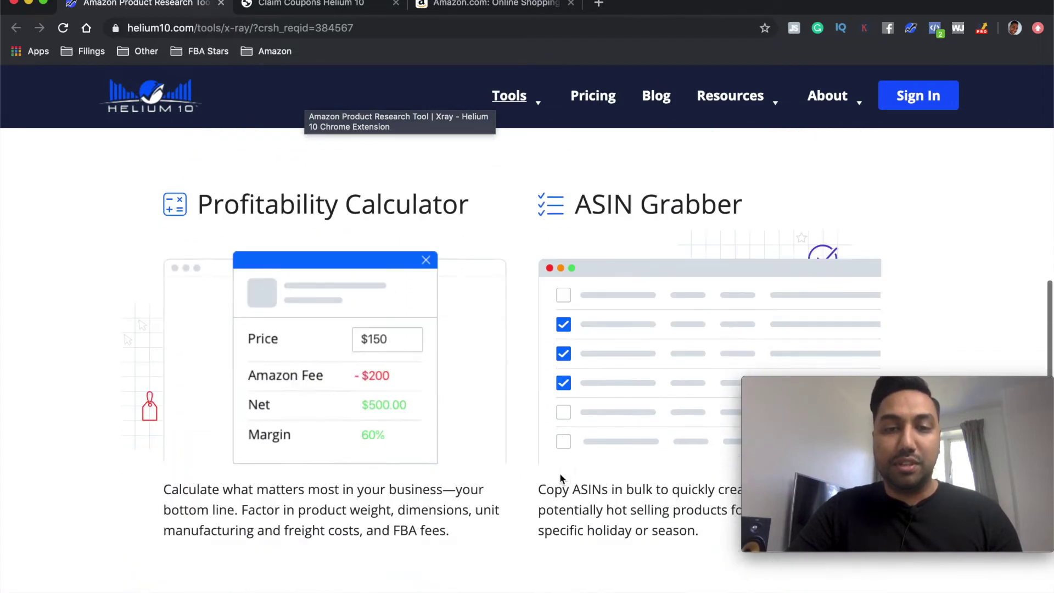
pyautogui.scroll(-5, 560, 478)
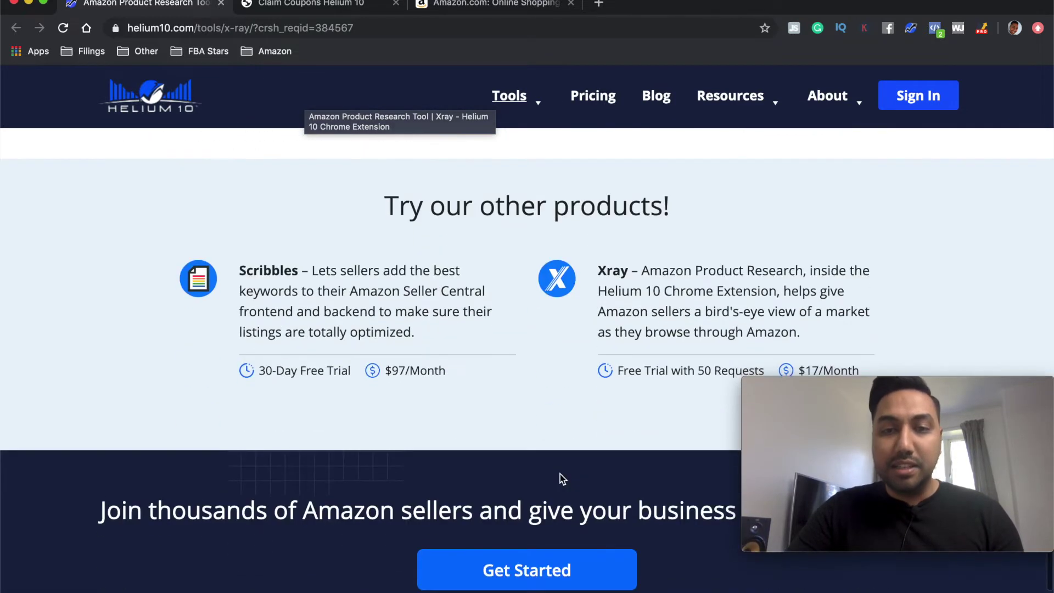
pyautogui.moveTo(876, 349); pyautogui.dragTo(797, 342)
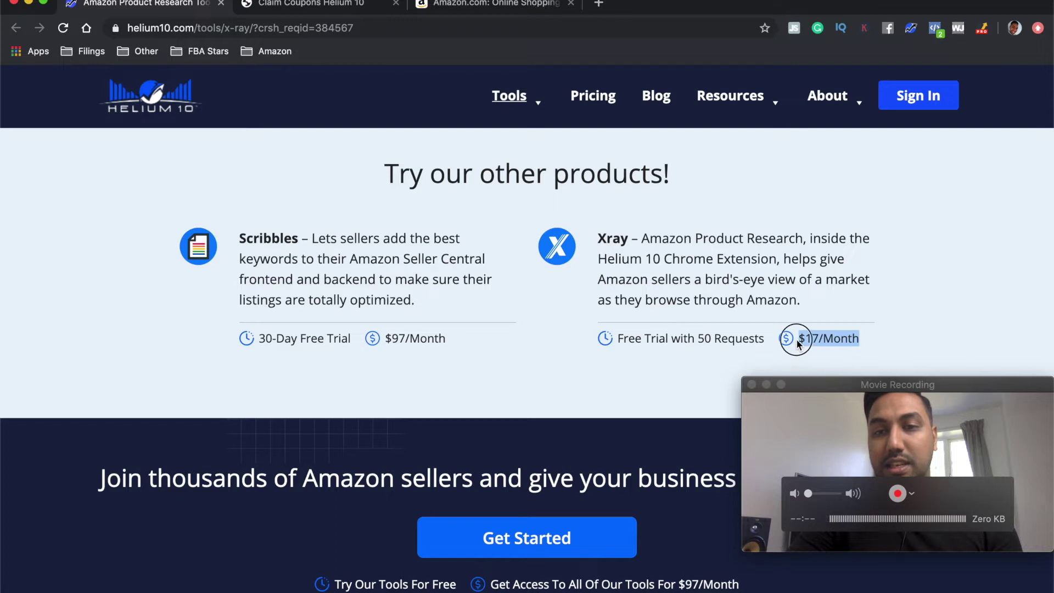
pyautogui.scroll(20, 488, 279)
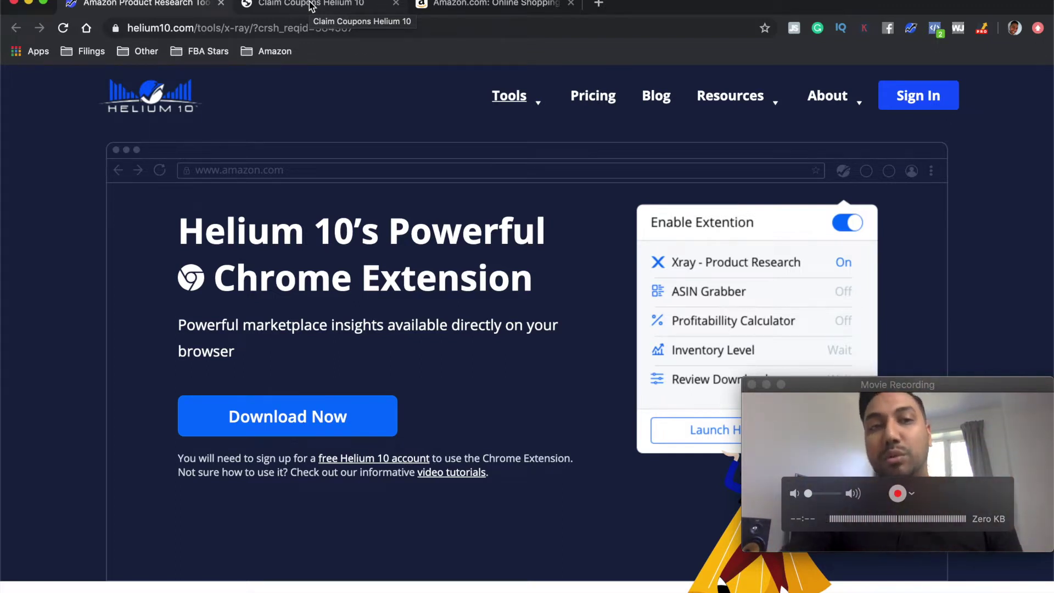
# Step: Review the 50% first-month and 10% monthly discount codes, then return to the Amazon homepage
pyautogui.click(311, 6)
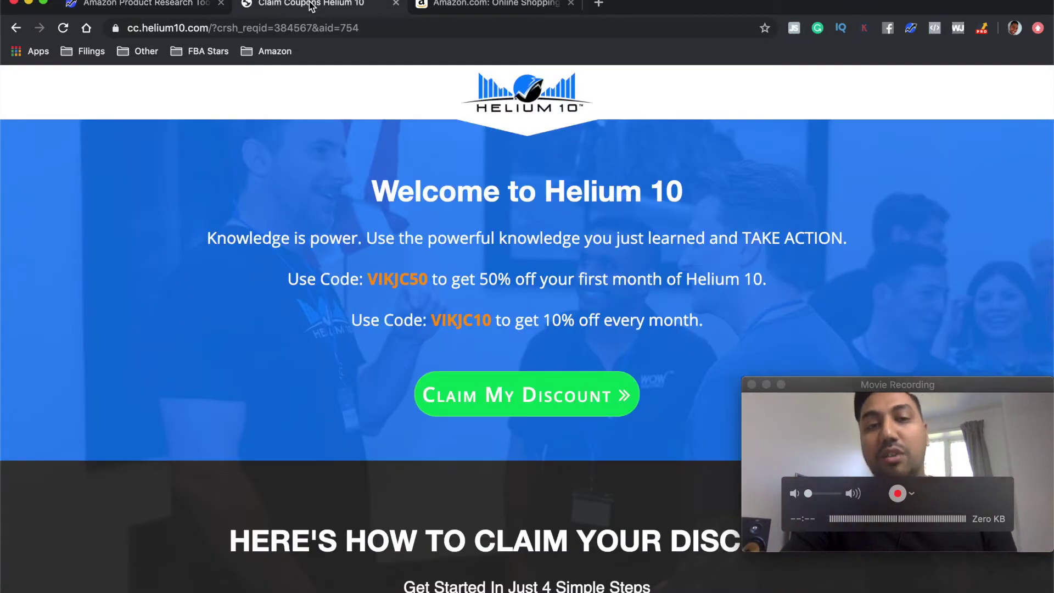
pyautogui.moveTo(374, 275); pyautogui.dragTo(519, 274)
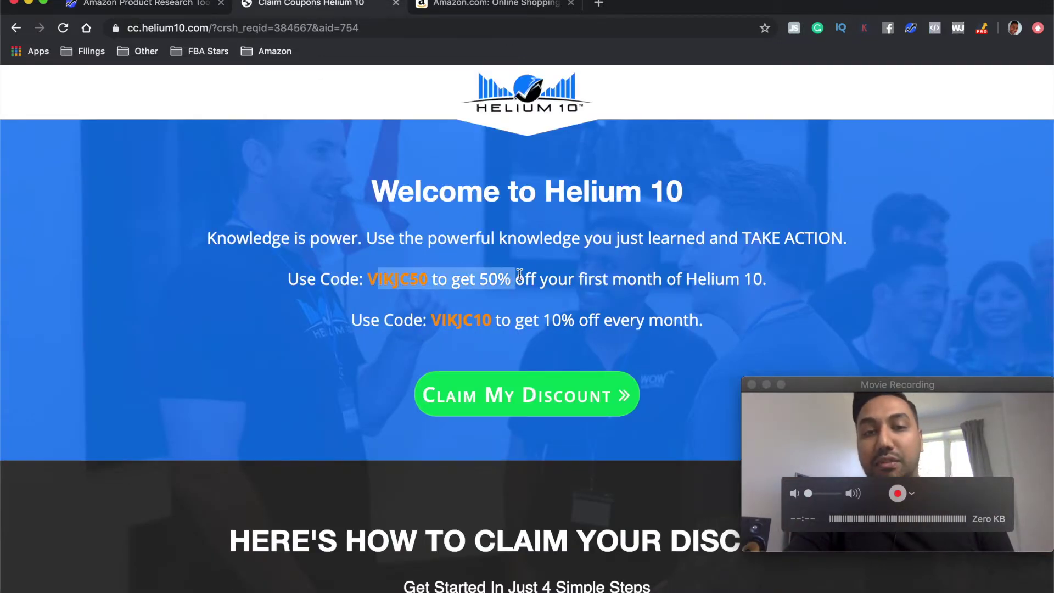
pyautogui.moveTo(430, 323); pyautogui.dragTo(653, 323)
pyautogui.click(571, 341)
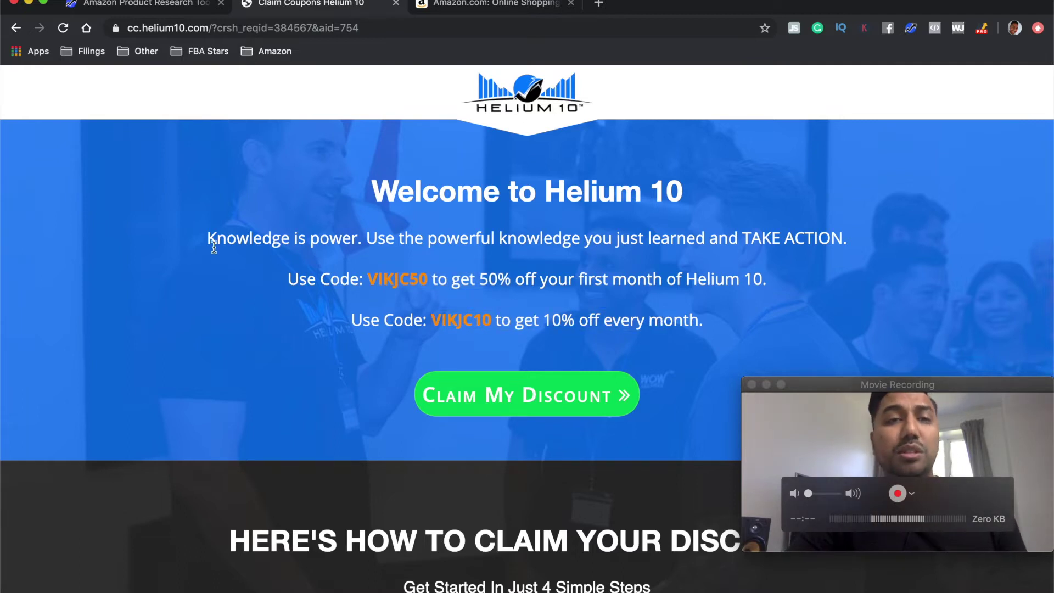
pyautogui.click(180, 6)
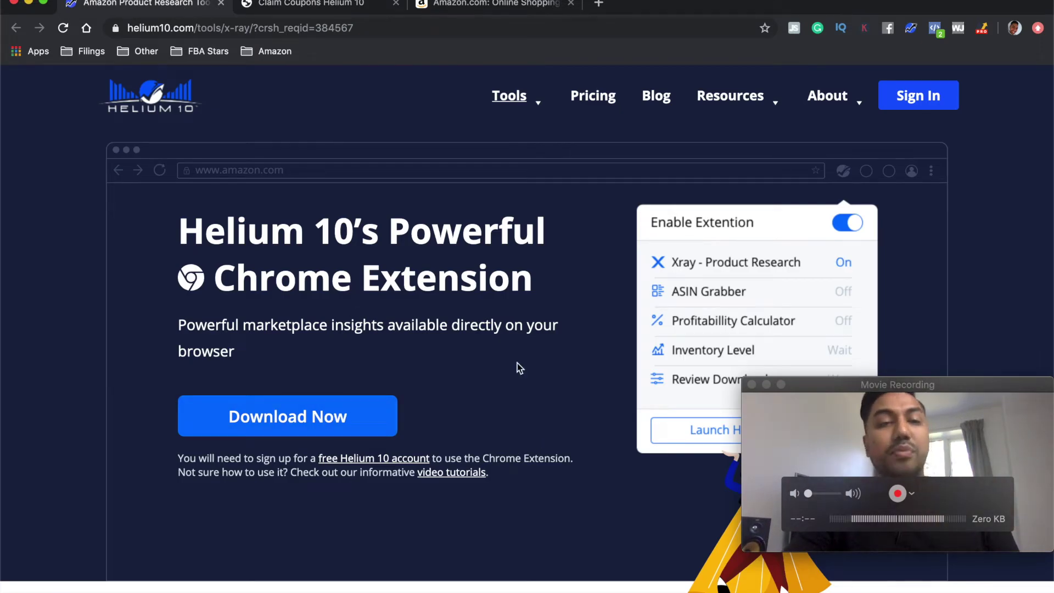
pyautogui.click(510, 7)
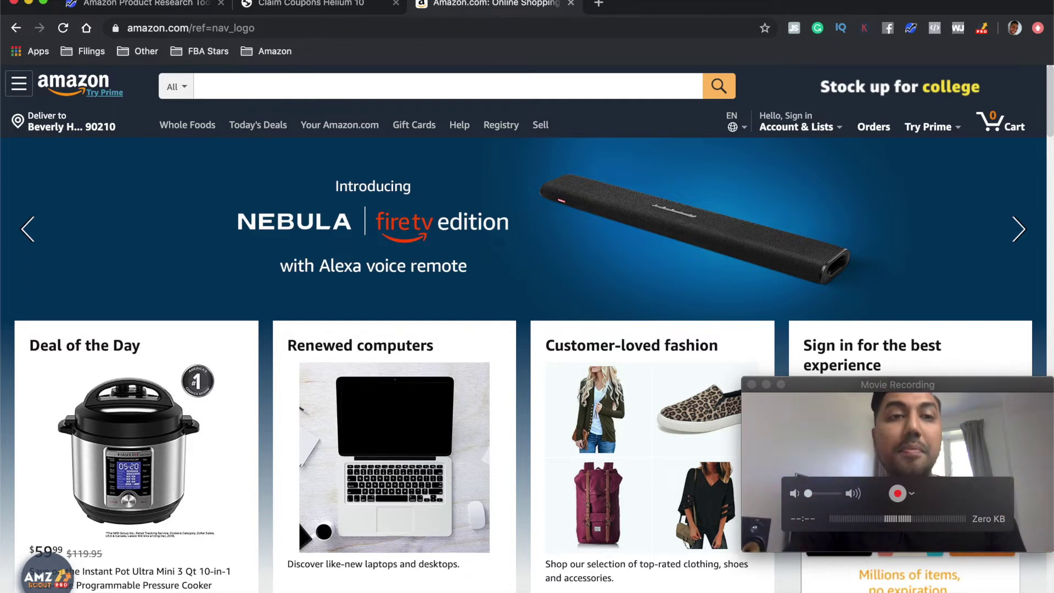
# Step: Search Amazon for 'compostable plates' and bring up the Helium 10 tools list
pyautogui.click(230, 88)
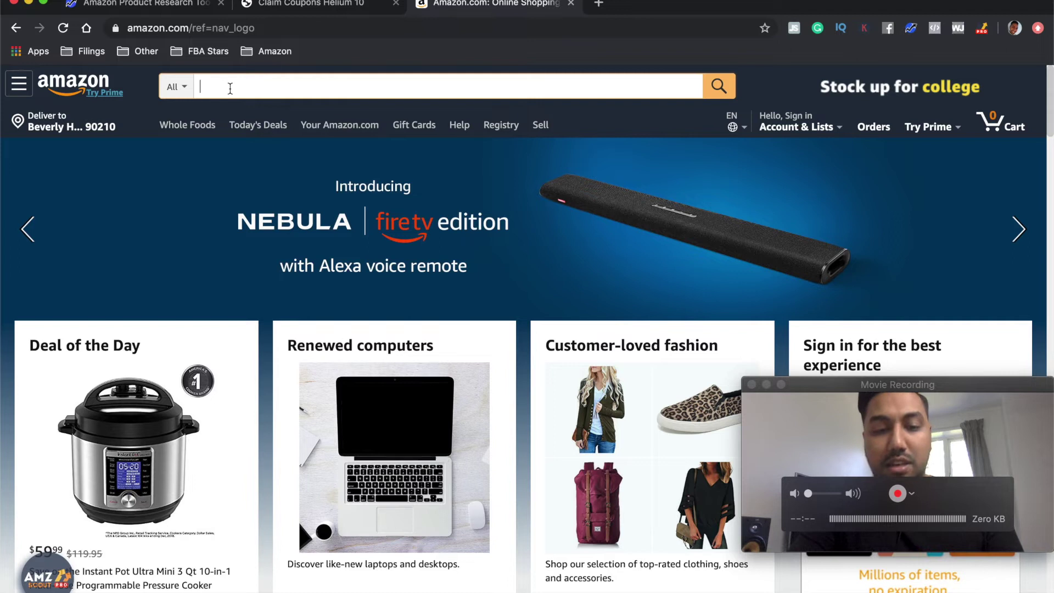
pyautogui.write('compostable')
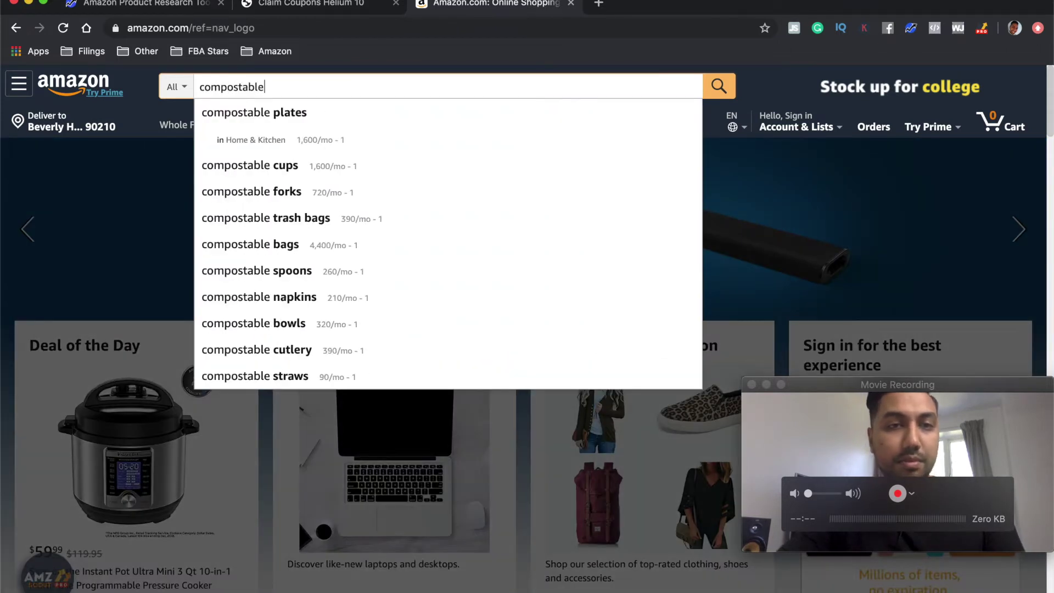
pyautogui.press('Down')
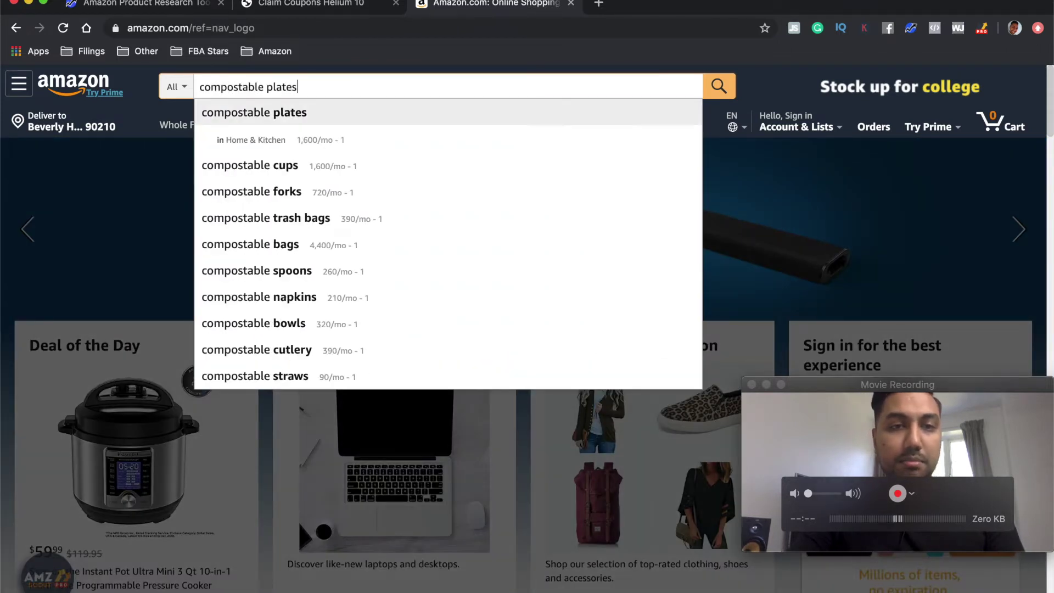
pyautogui.press('Return')
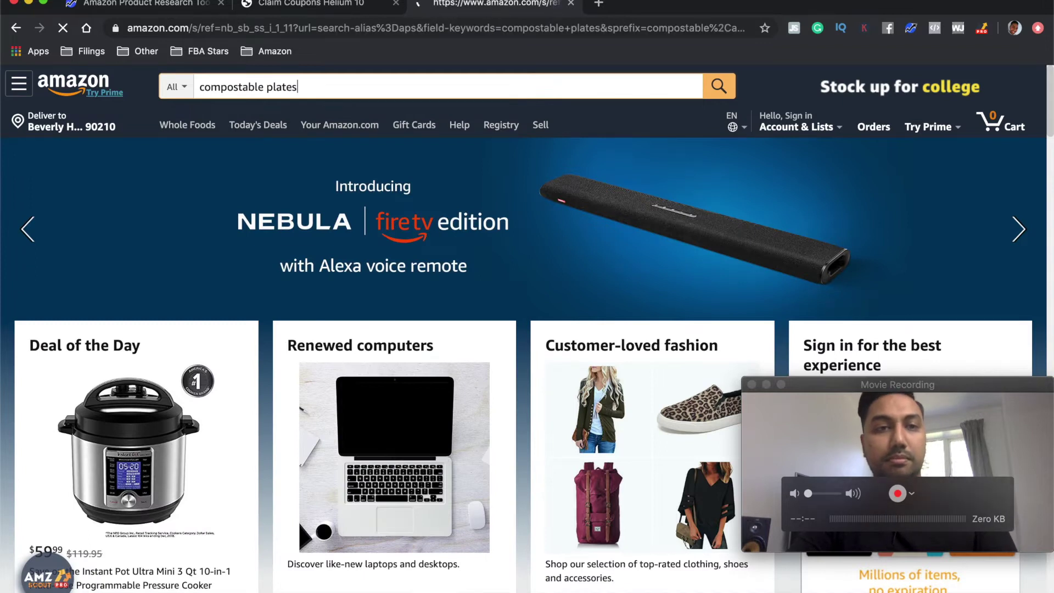
pyautogui.scroll(-5, 487, 259)
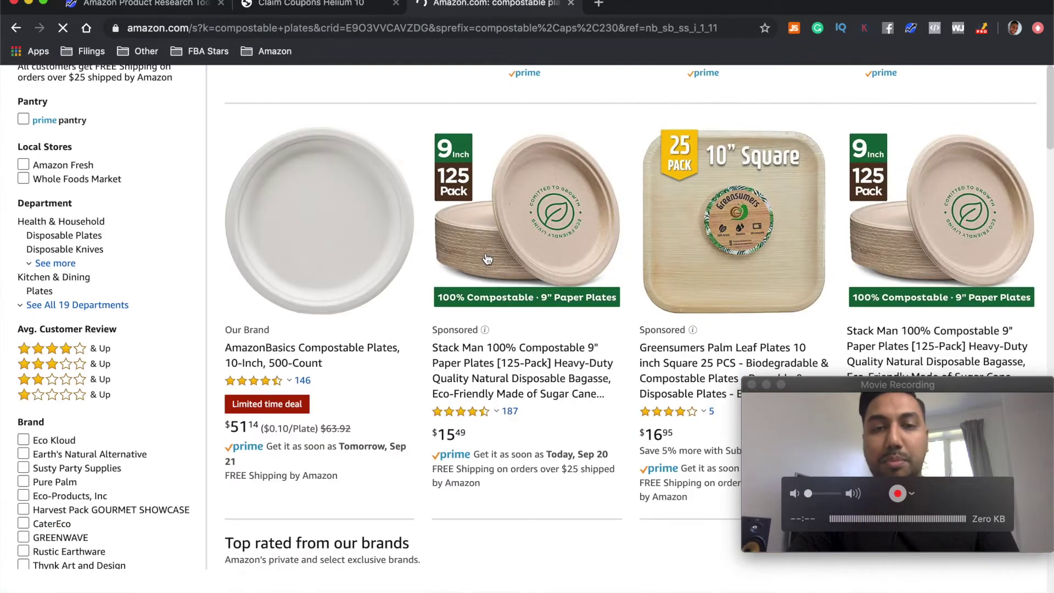
pyautogui.scroll(-8, 487, 259)
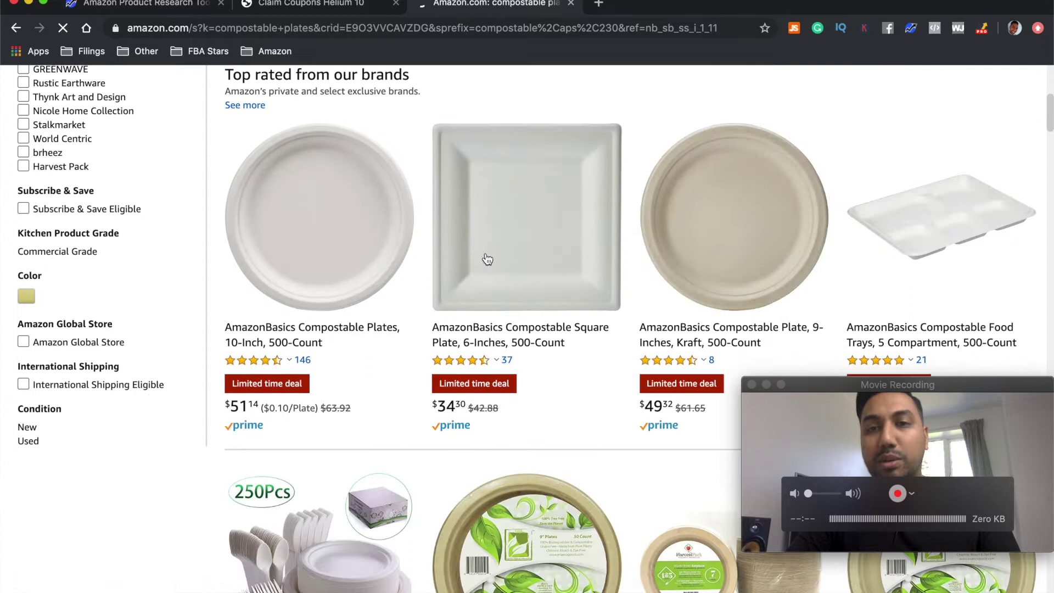
pyautogui.scroll(10, 487, 259)
pyautogui.click(911, 29)
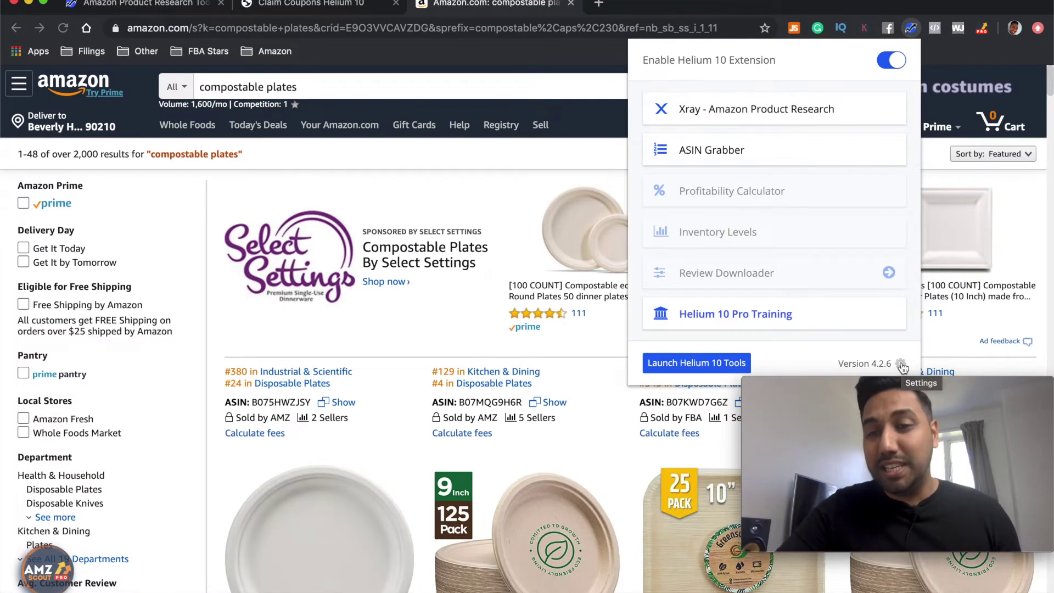
# Step: Save a two-factor success score of Revenue 7500 and Reviews 100, then close the options
pyautogui.click(902, 366)
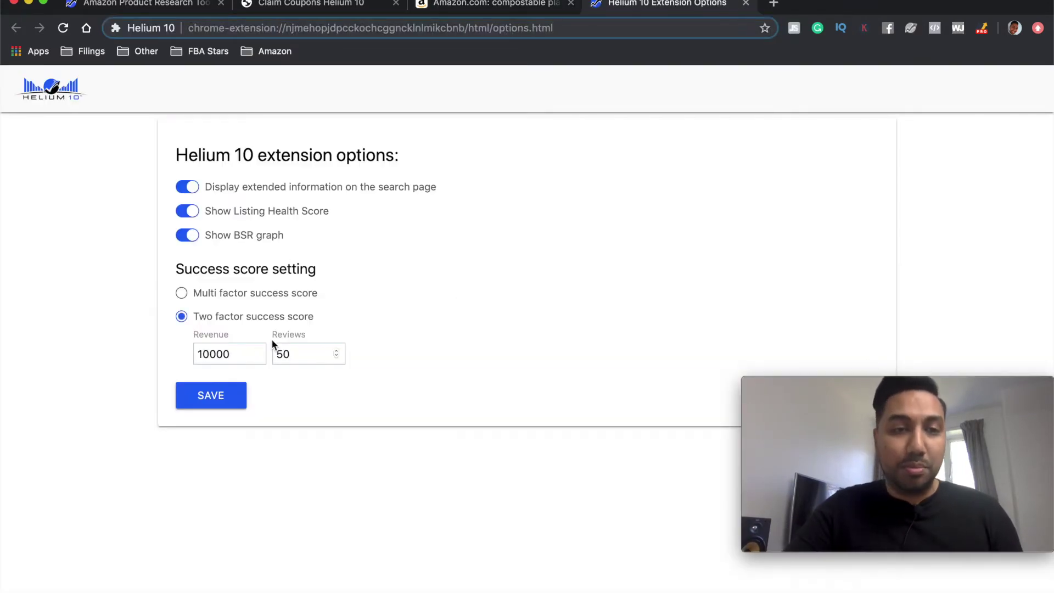
pyautogui.moveTo(179, 270); pyautogui.dragTo(317, 274)
pyautogui.click(157, 448)
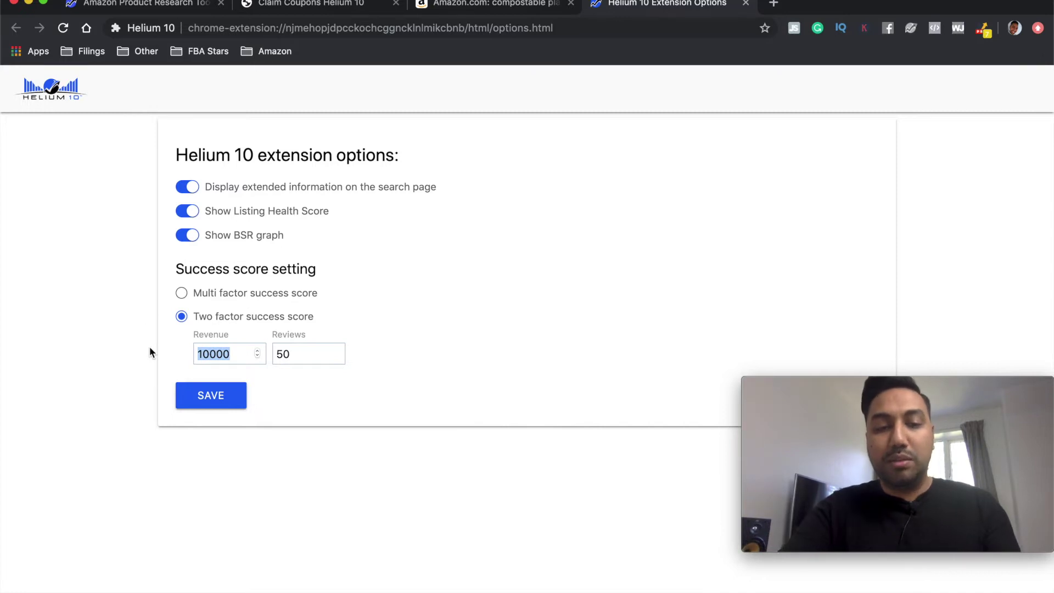
pyautogui.write('75')
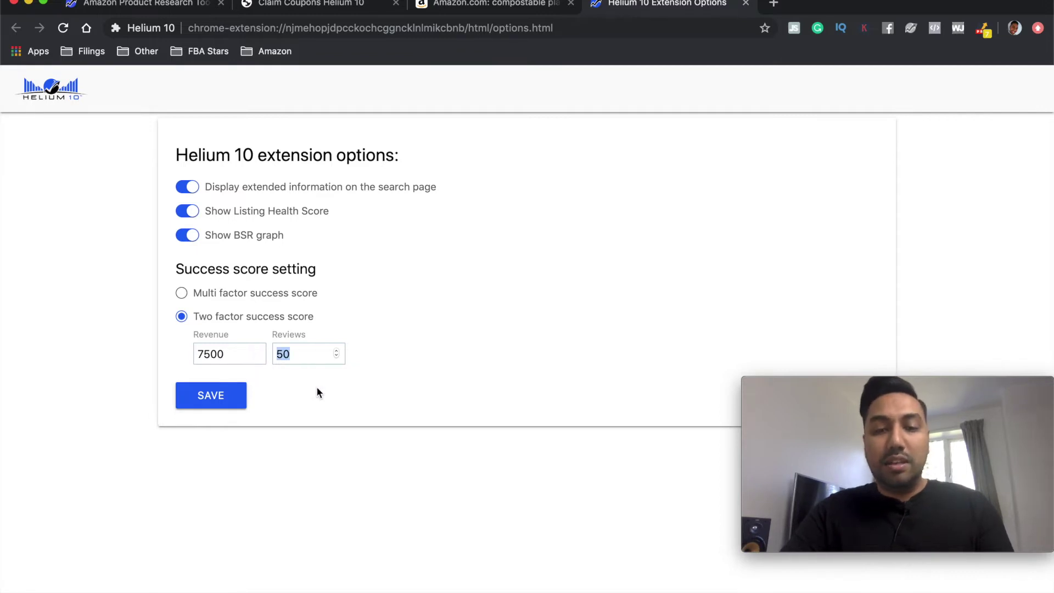
pyautogui.write('100')
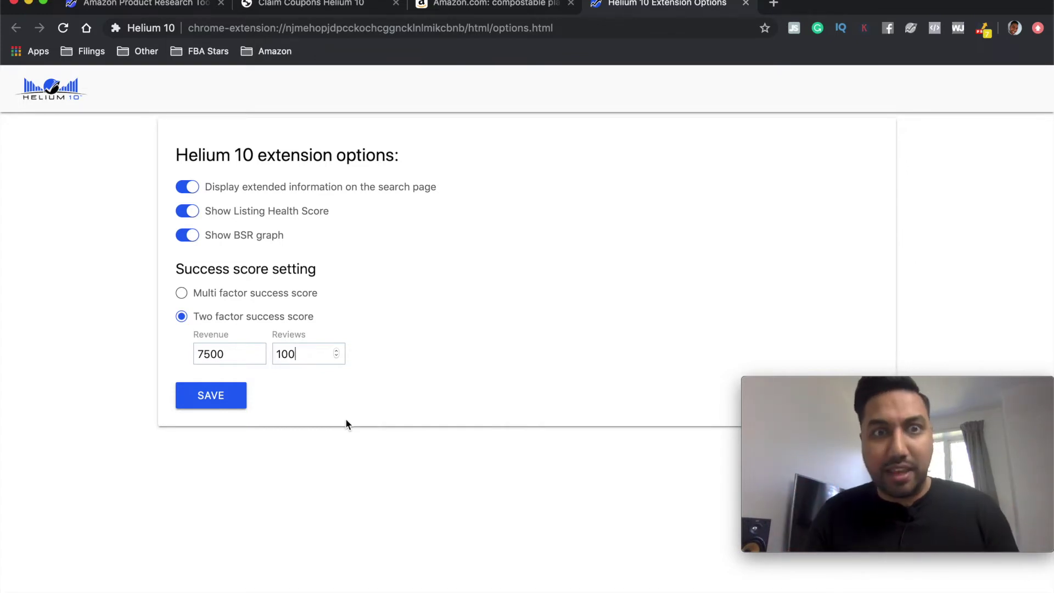
pyautogui.click(208, 397)
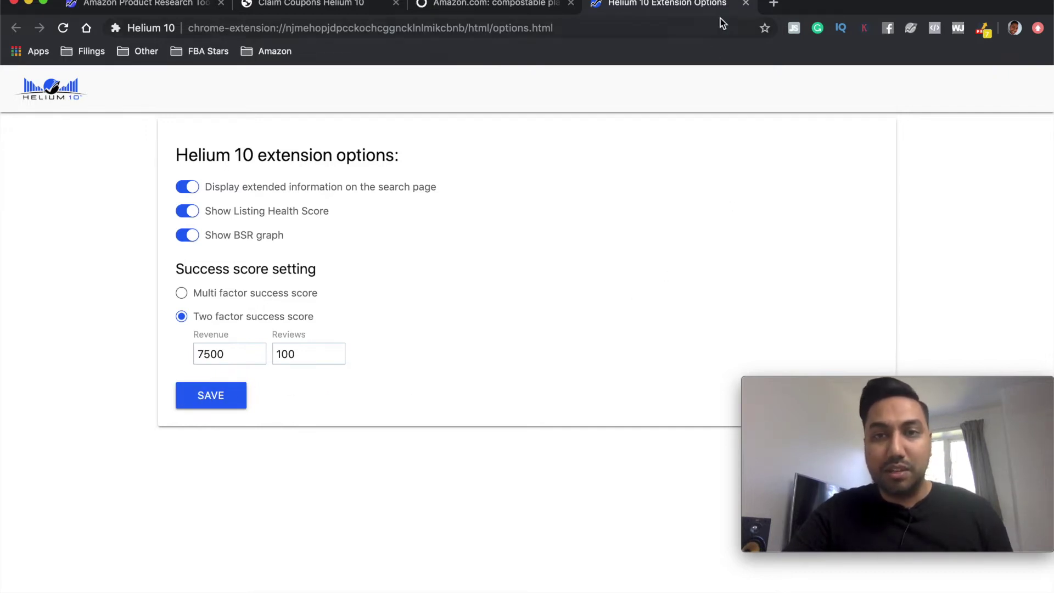
pyautogui.click(745, 4)
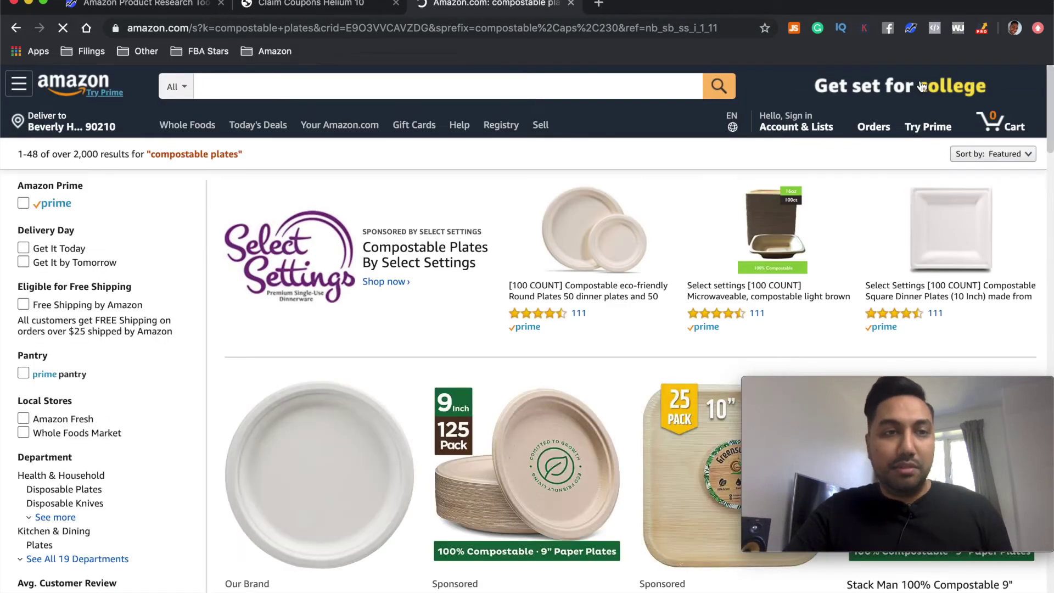
# Step: Run Xray - Amazon Product Research on the compostable plates results
pyautogui.click(911, 29)
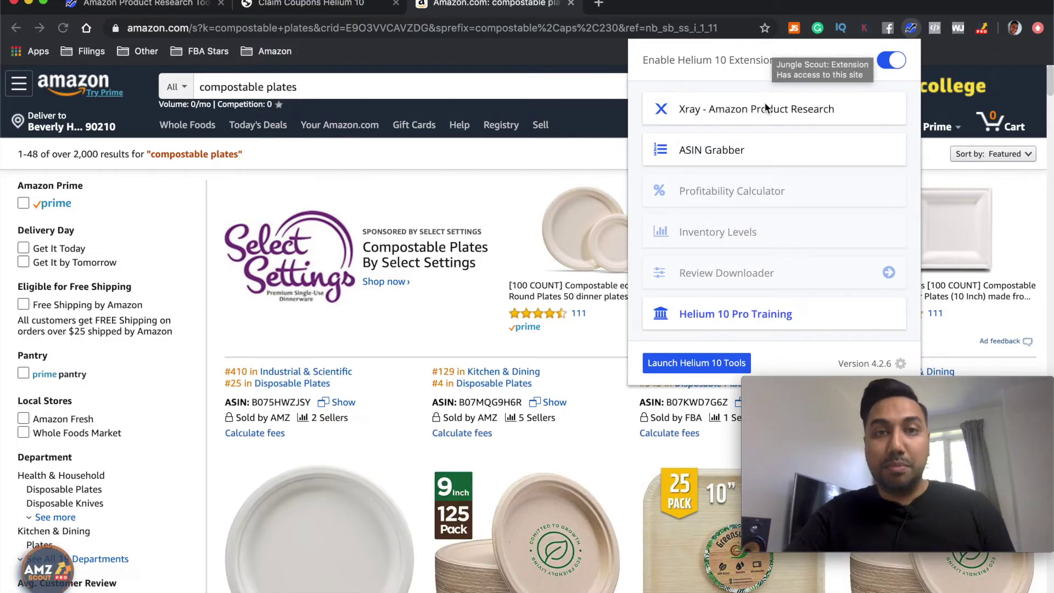
pyautogui.click(763, 109)
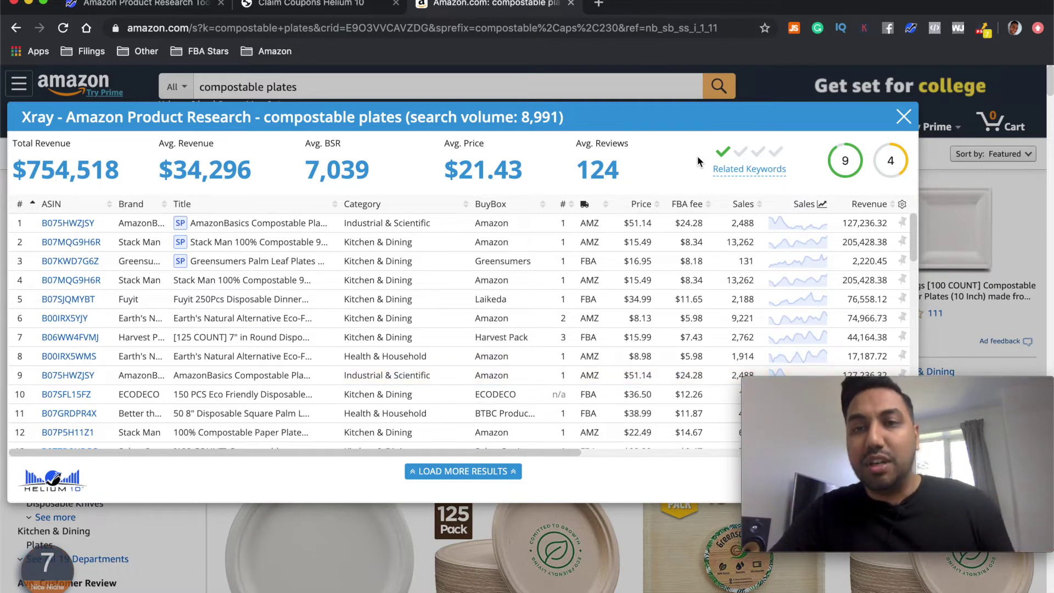
# Step: Bring each compostable plate's BSR, Rating and Review Count columns into view in the Xray table
pyautogui.moveTo(845, 166)
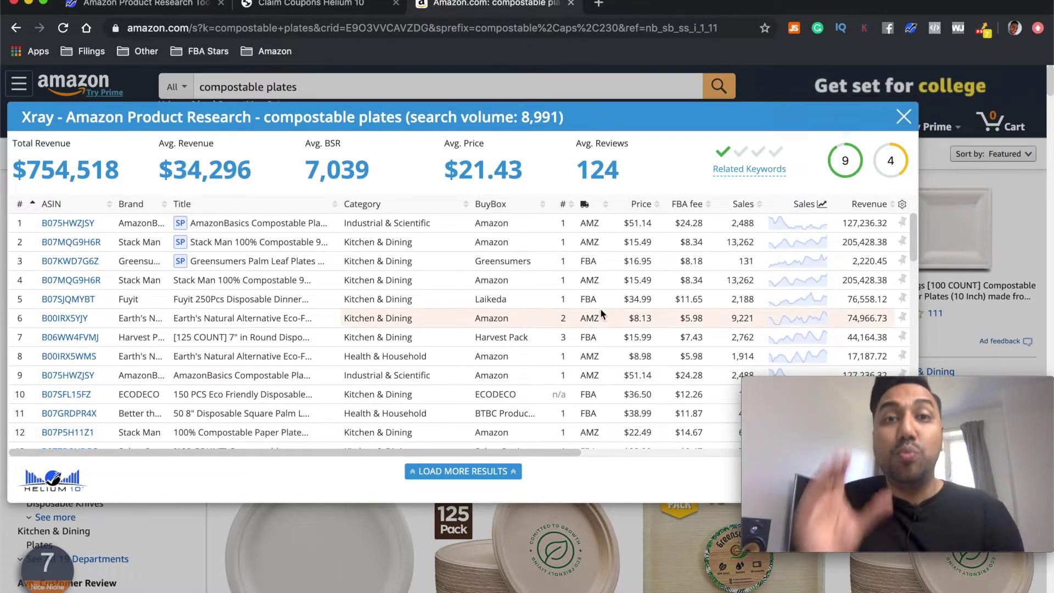
pyautogui.scroll(-3, 420, 280)
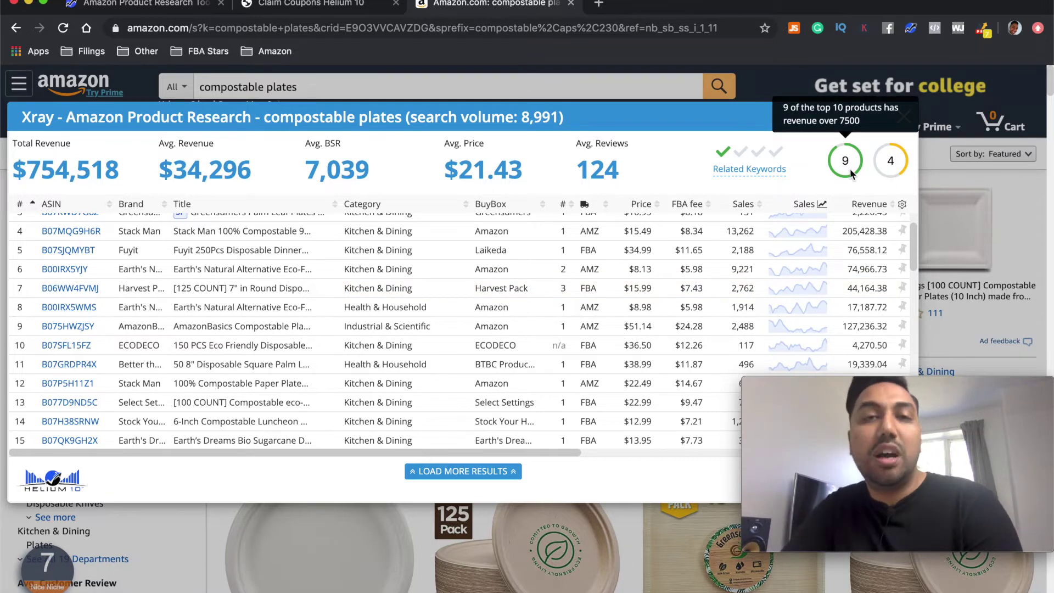
pyautogui.scroll(2, 711, 280)
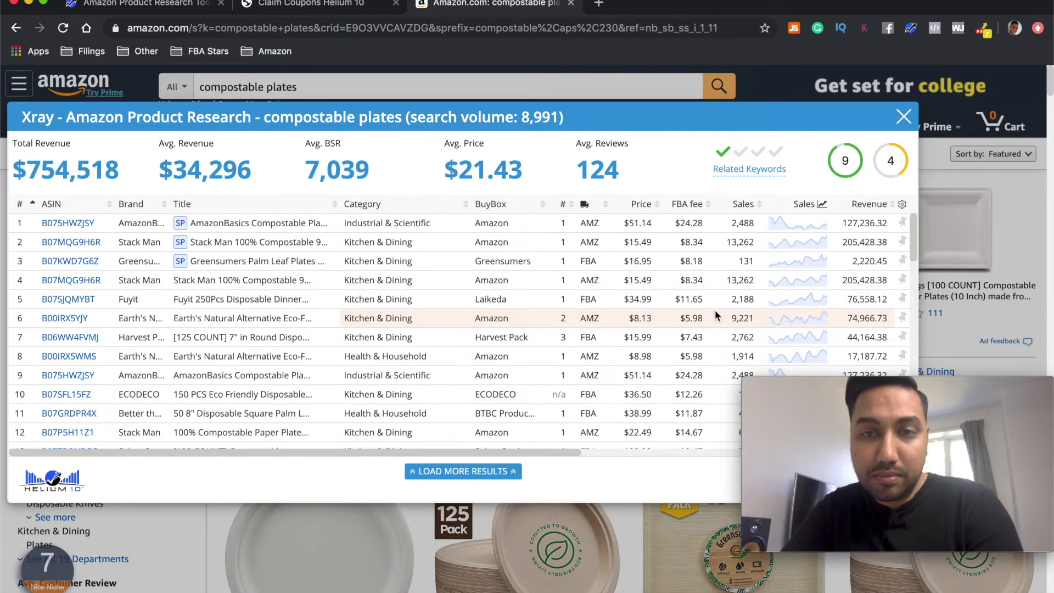
pyautogui.hscroll(5, 731, 296)
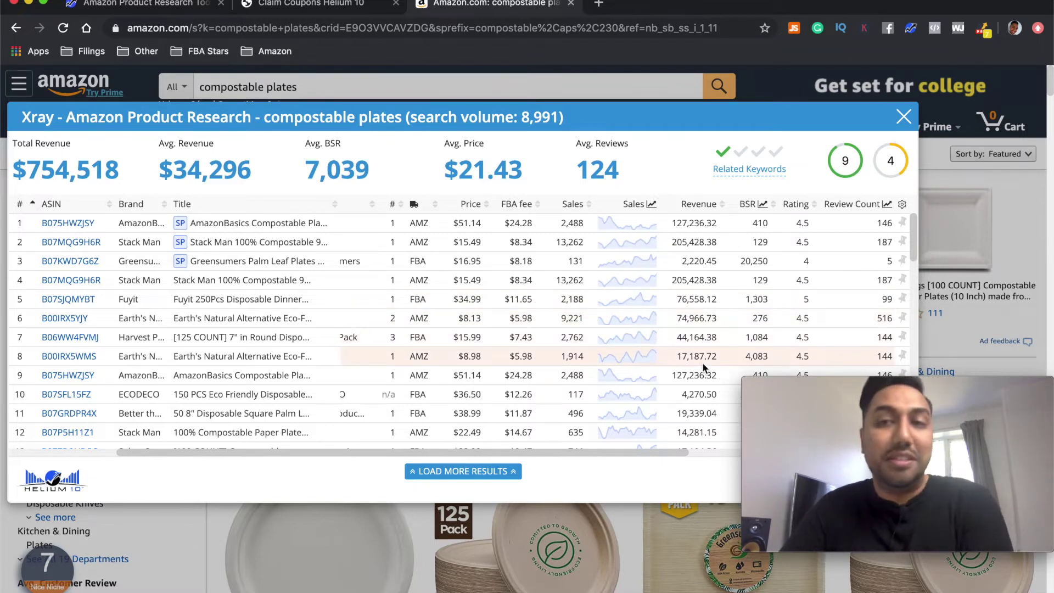
# Step: Reveal the Review Velocity and Dimensions columns for the compostable plates listings
pyautogui.moveTo(894, 168)
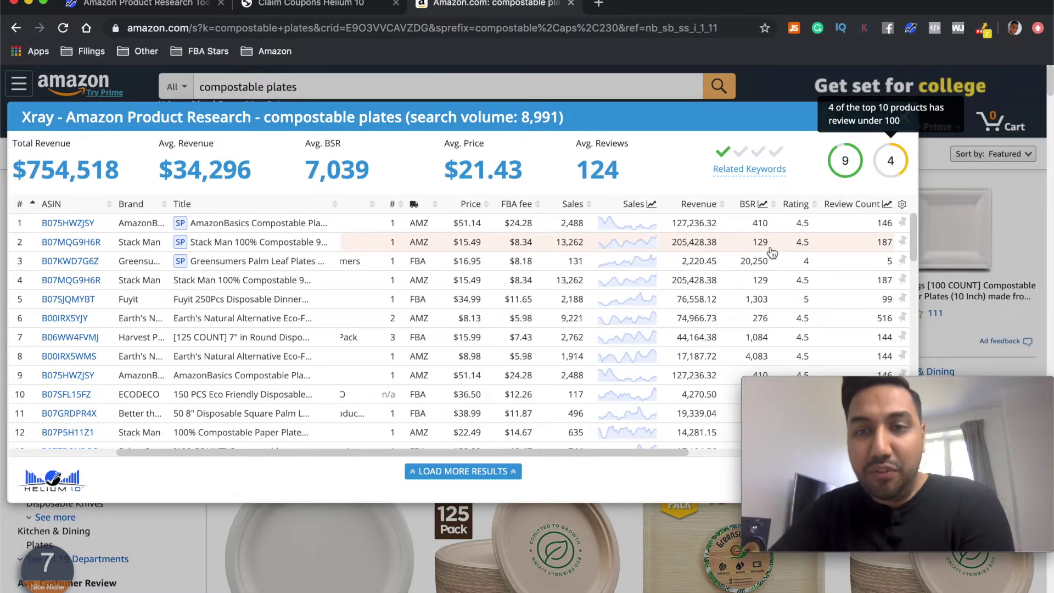
pyautogui.hscroll(5, 706, 318)
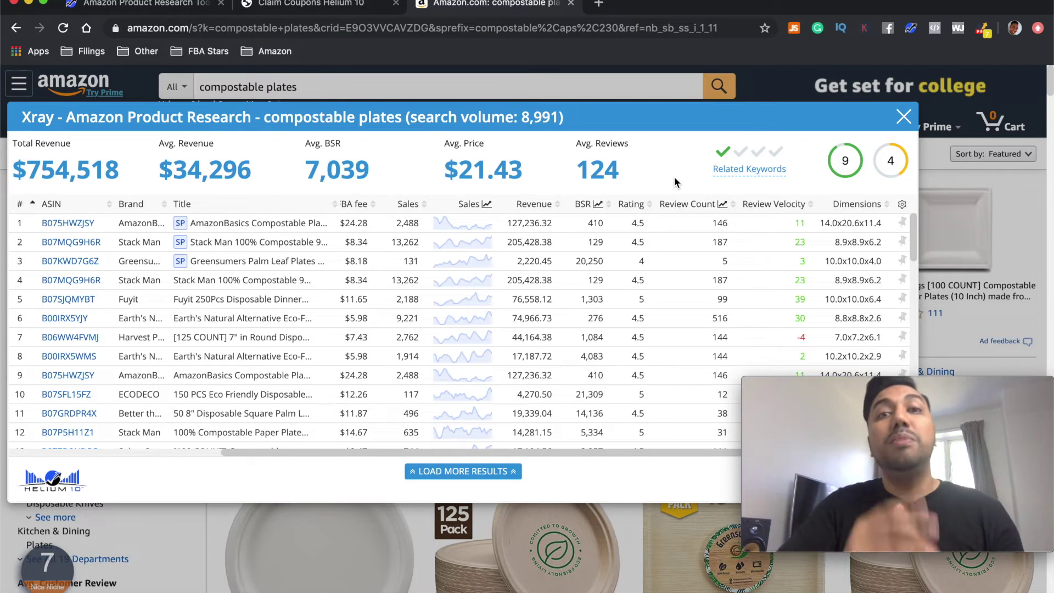
# Step: Show compostable plates related keywords like 10 inch, 6 inch and dessert with demand and competition ratings
pyautogui.click(739, 174)
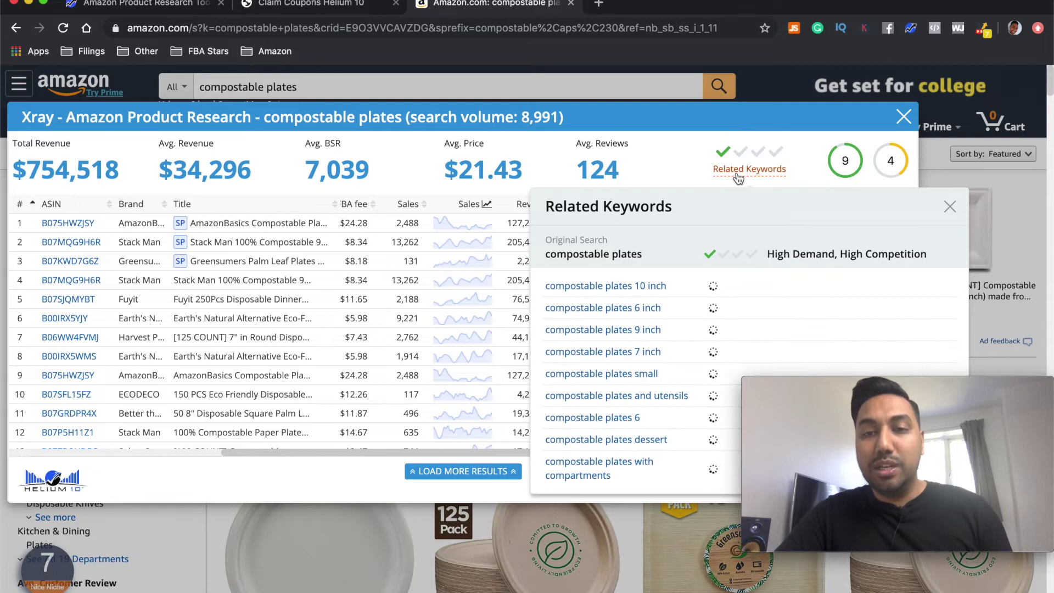
pyautogui.click(824, 433)
pyautogui.moveTo(823, 434); pyautogui.dragTo(197, 438)
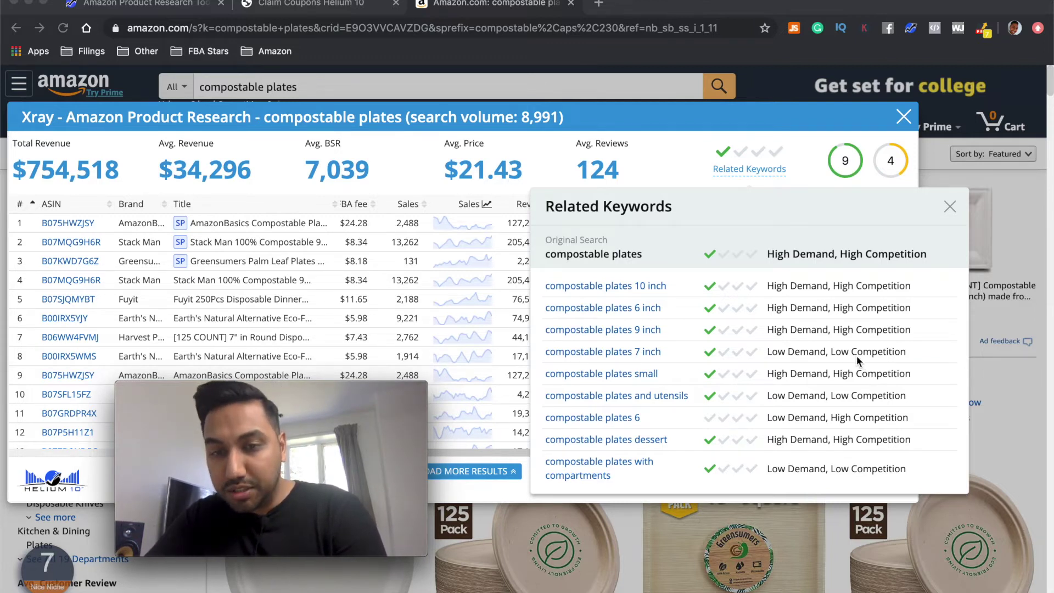
pyautogui.scroll(-1, 814, 433)
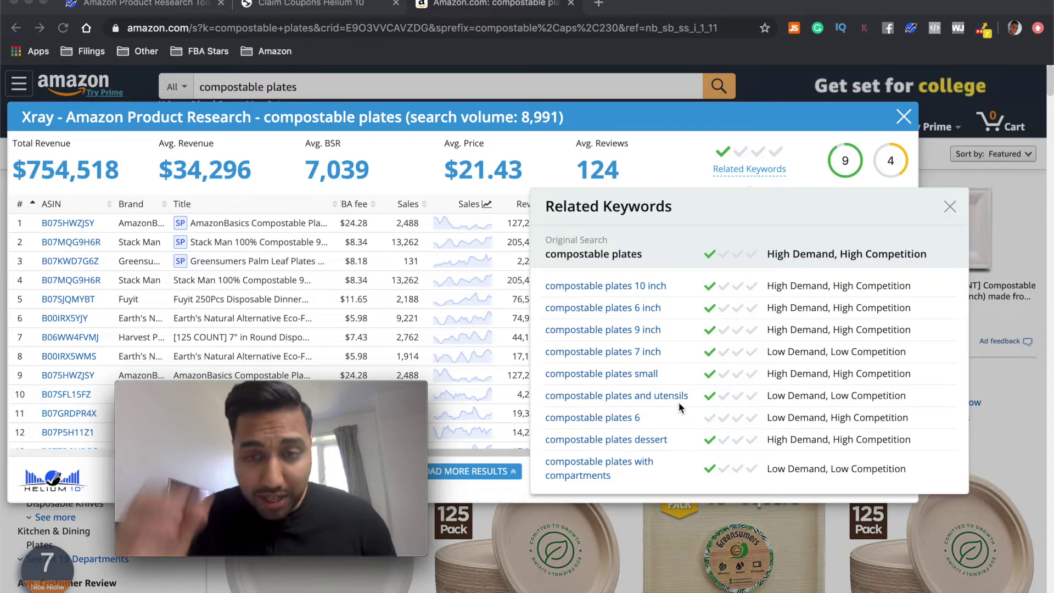
# Step: Close the Related Keywords and Xray panels, then search Amazon for 'paper folders'
pyautogui.click(950, 206)
pyautogui.click(904, 117)
pyautogui.moveTo(302, 87); pyautogui.dragTo(180, 90)
pyautogui.write('paper folders')
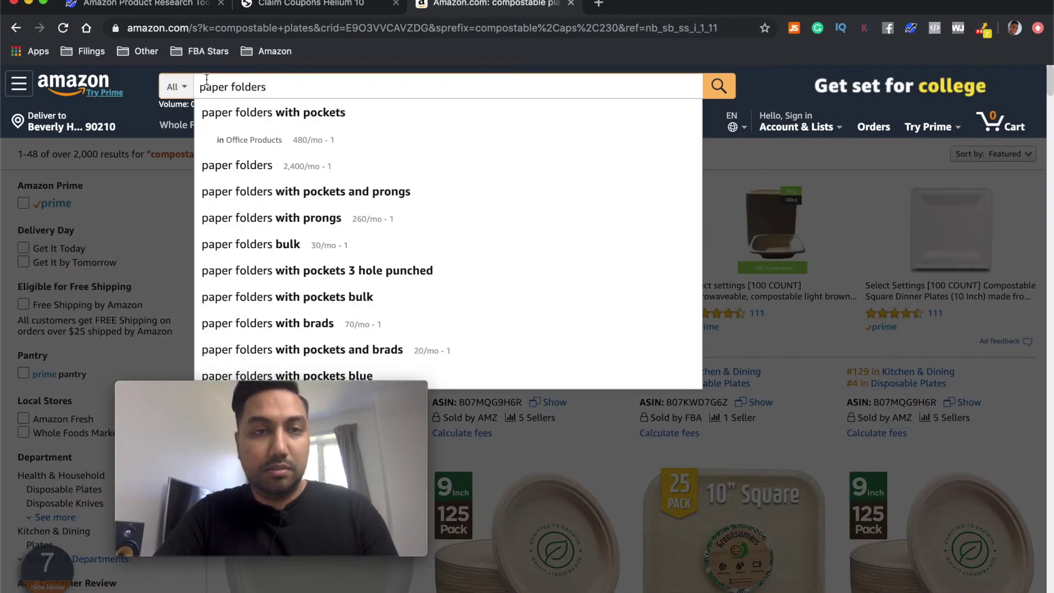
pyautogui.press('Return')
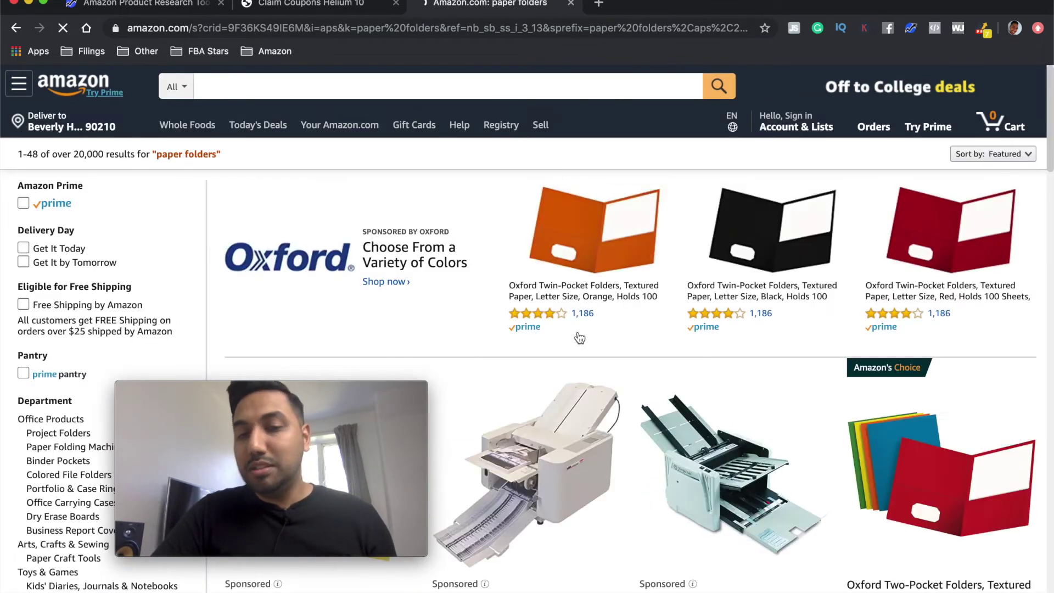
pyautogui.scroll(-15, 580, 337)
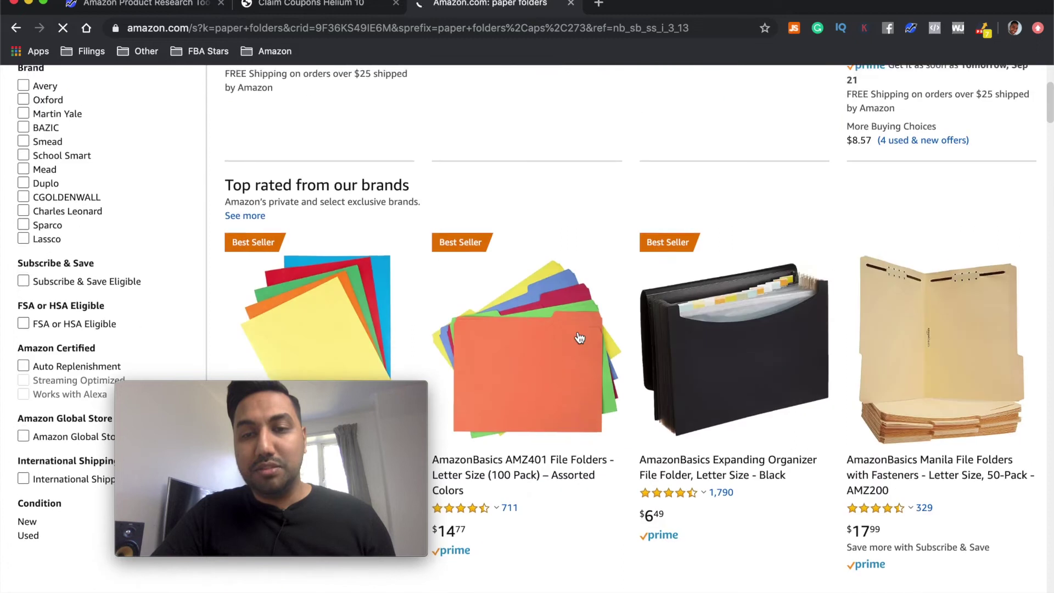
pyautogui.scroll(-5, 579, 338)
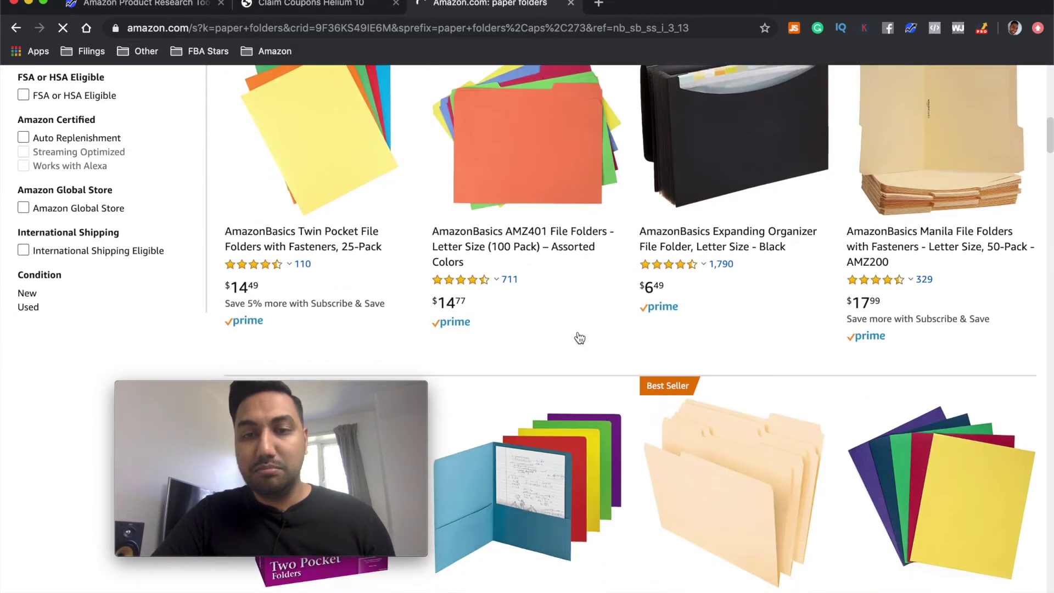
pyautogui.scroll(7, 579, 337)
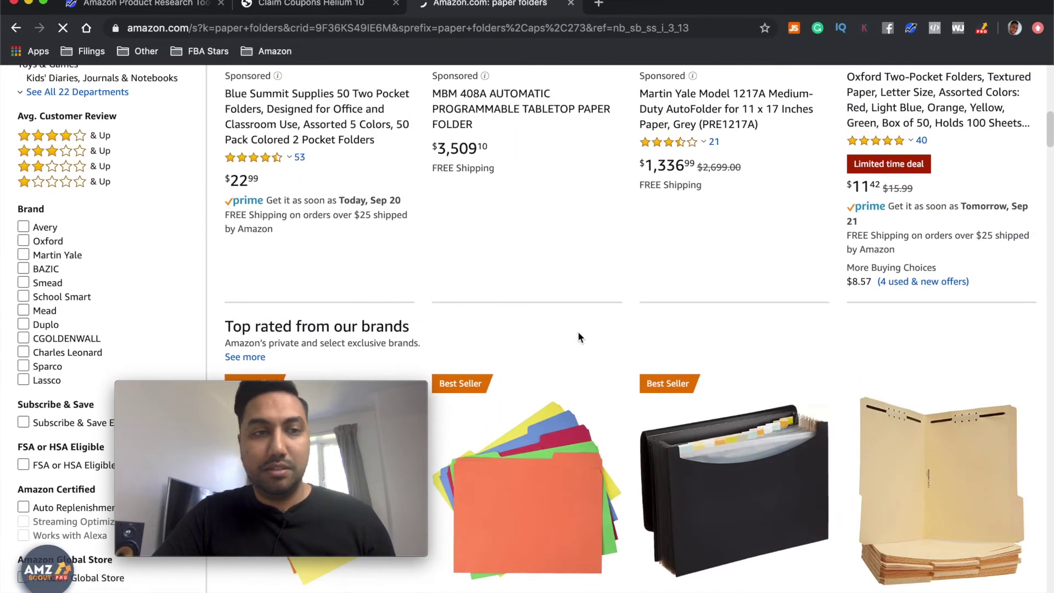
pyautogui.scroll(10, 577, 337)
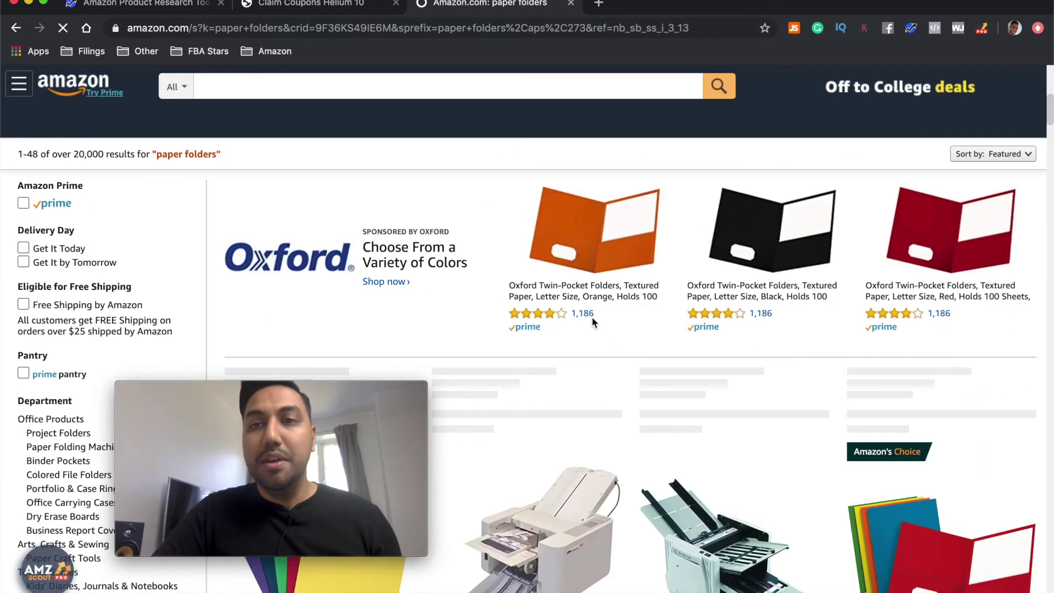
# Step: Run Xray on the paper folders results, showing $1,367,527 revenue and 1,954 search volume
pyautogui.click(911, 30)
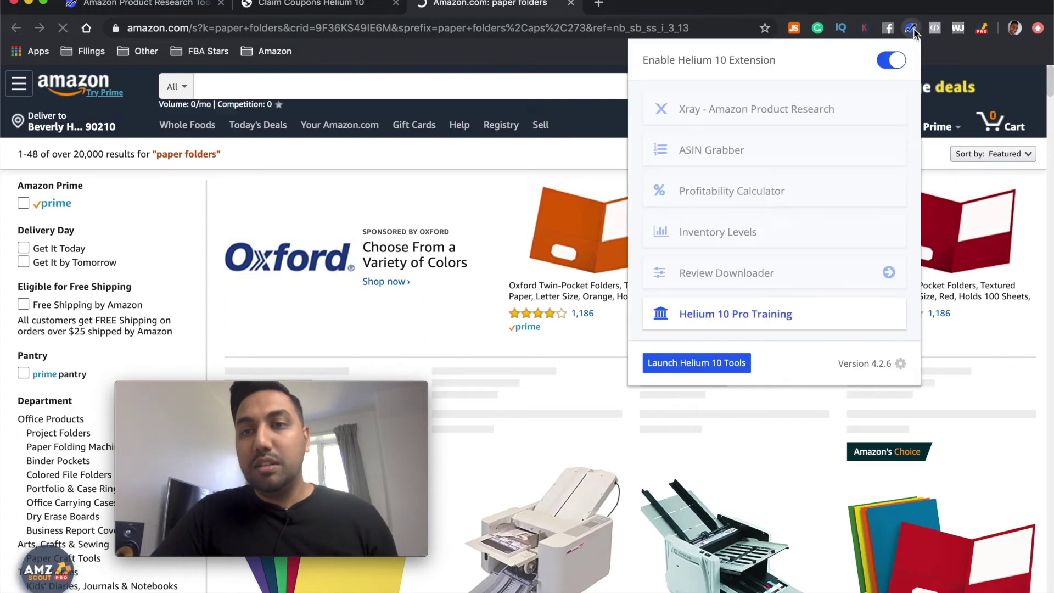
pyautogui.click(725, 112)
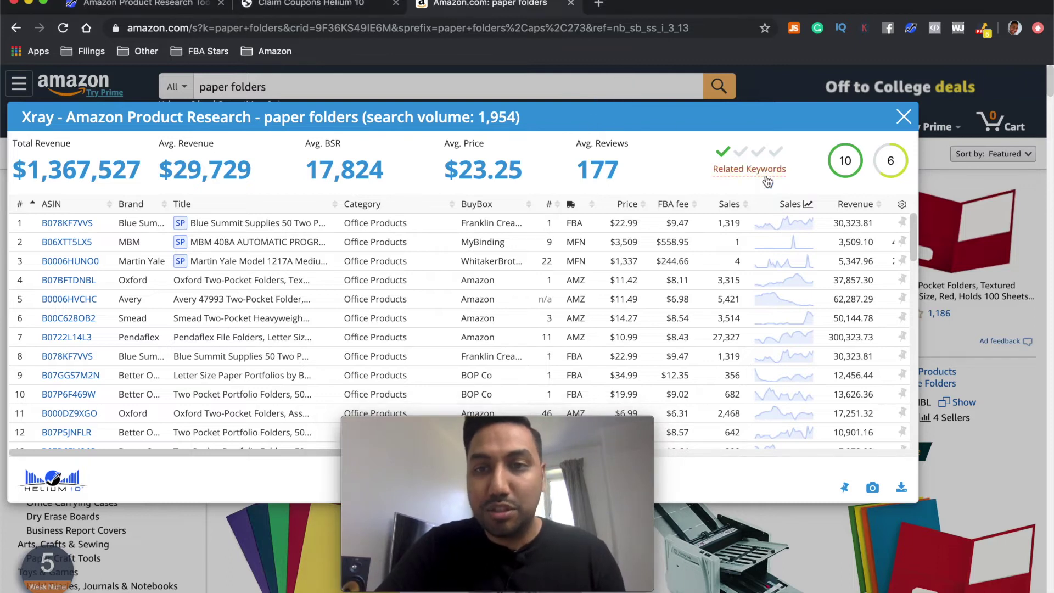
pyautogui.moveTo(890, 170)
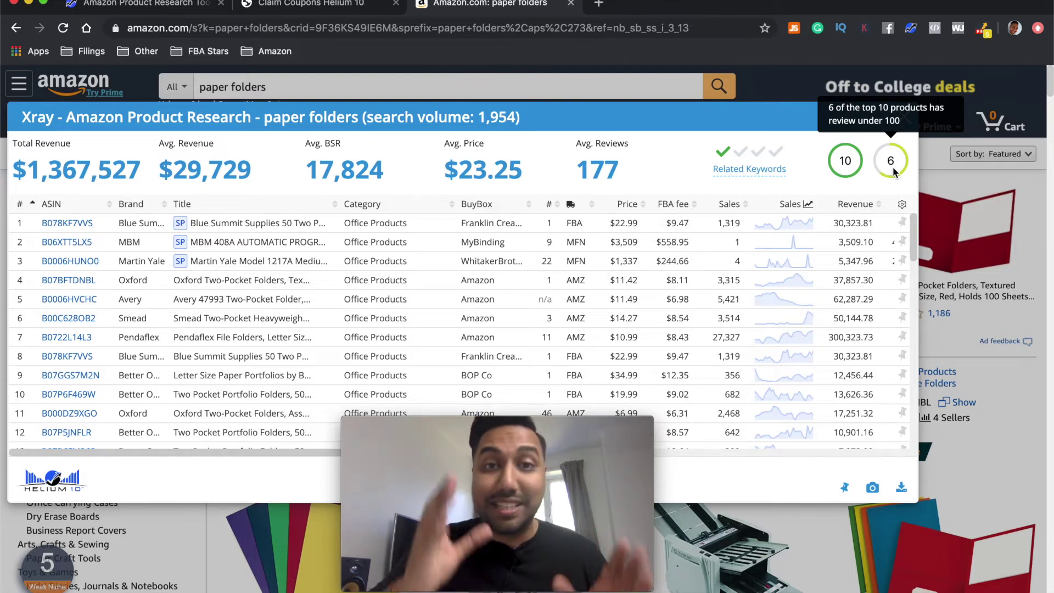
pyautogui.moveTo(838, 168)
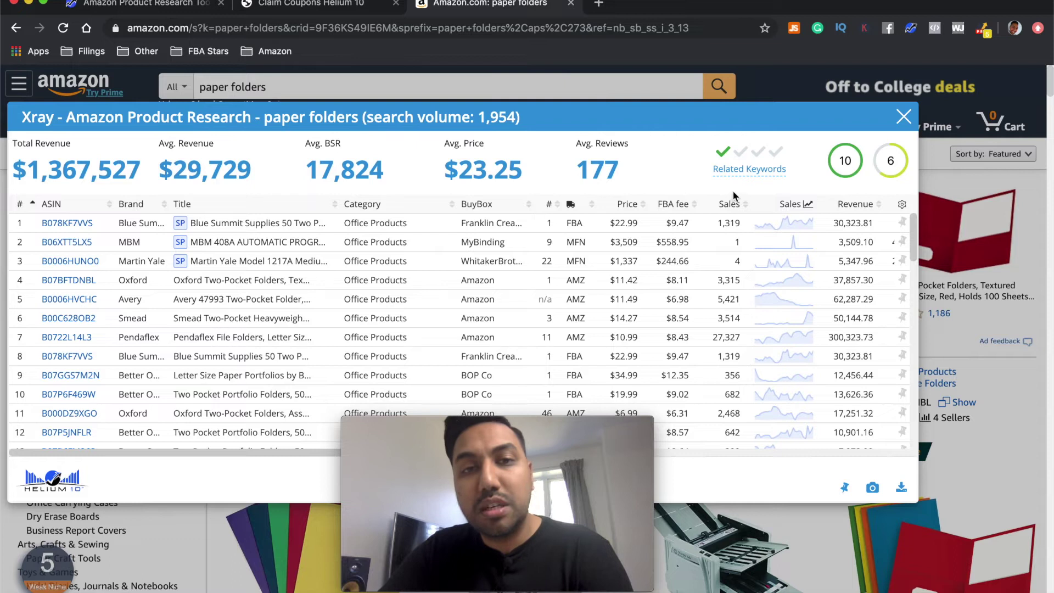
# Step: From the paper folders related keywords, open 'paper folders with pockets bulk' in a new tab
pyautogui.click(772, 174)
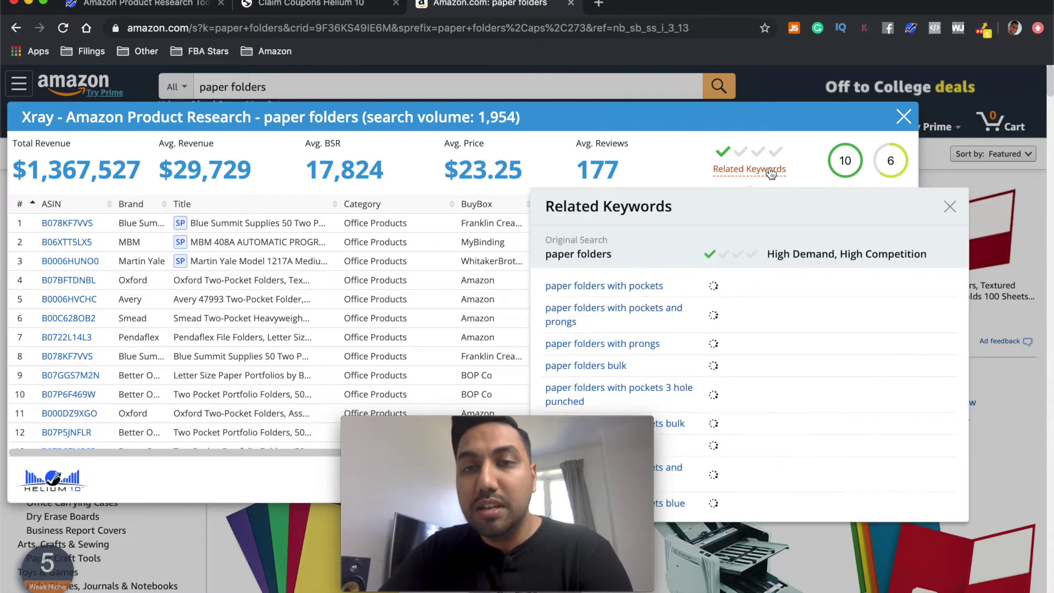
pyautogui.moveTo(594, 454); pyautogui.dragTo(382, 454)
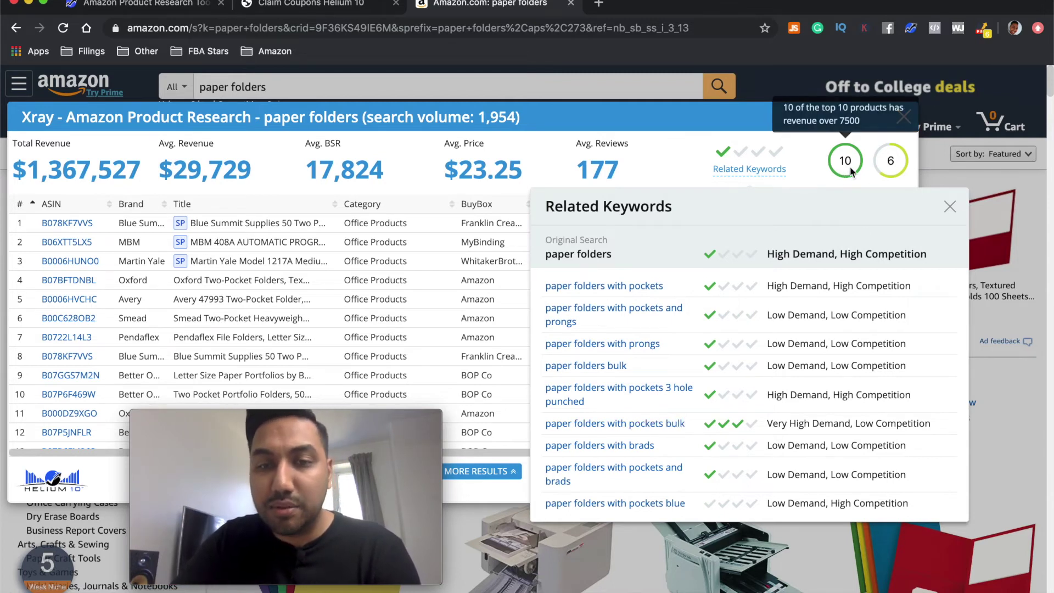
pyautogui.click(648, 424)
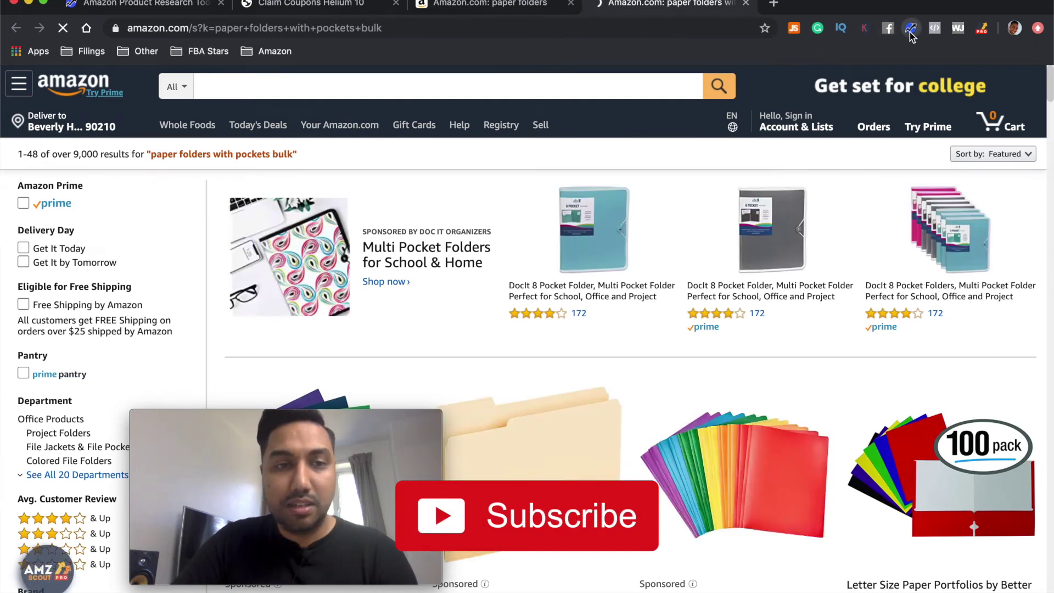
# Step: Run Xray on 'paper folders with pockets bulk' results: $475,874 revenue, $21.28 average price, scores 8 and 7
pyautogui.click(910, 28)
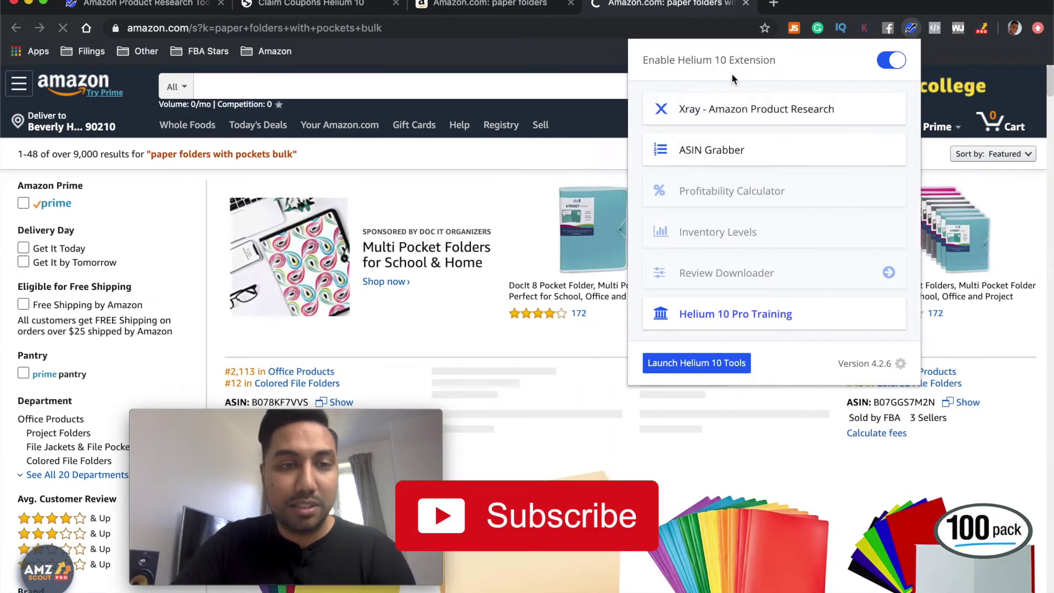
pyautogui.click(733, 110)
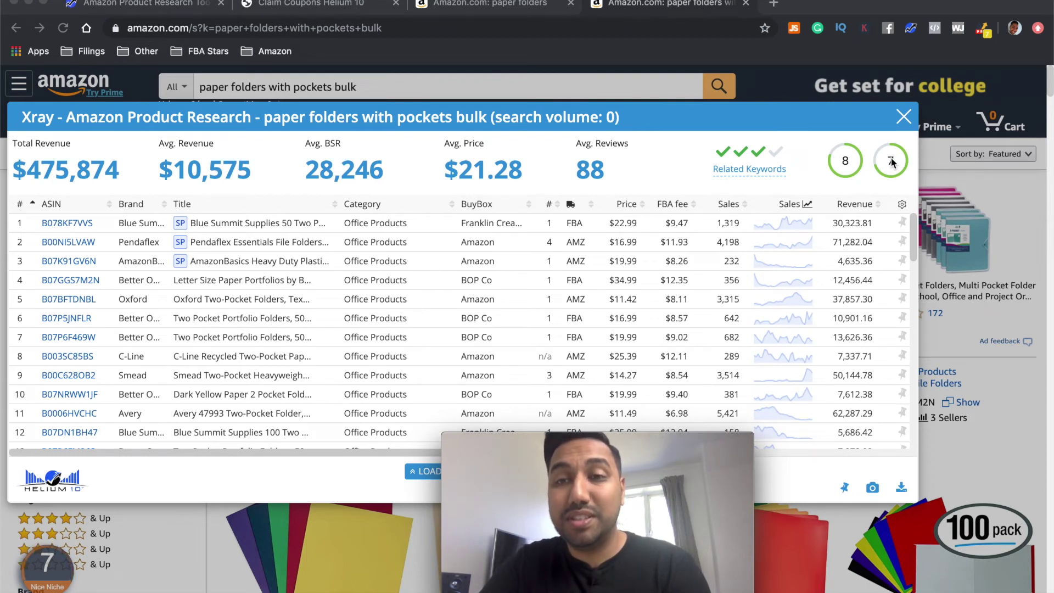
pyautogui.click(895, 164)
pyautogui.moveTo(896, 165)
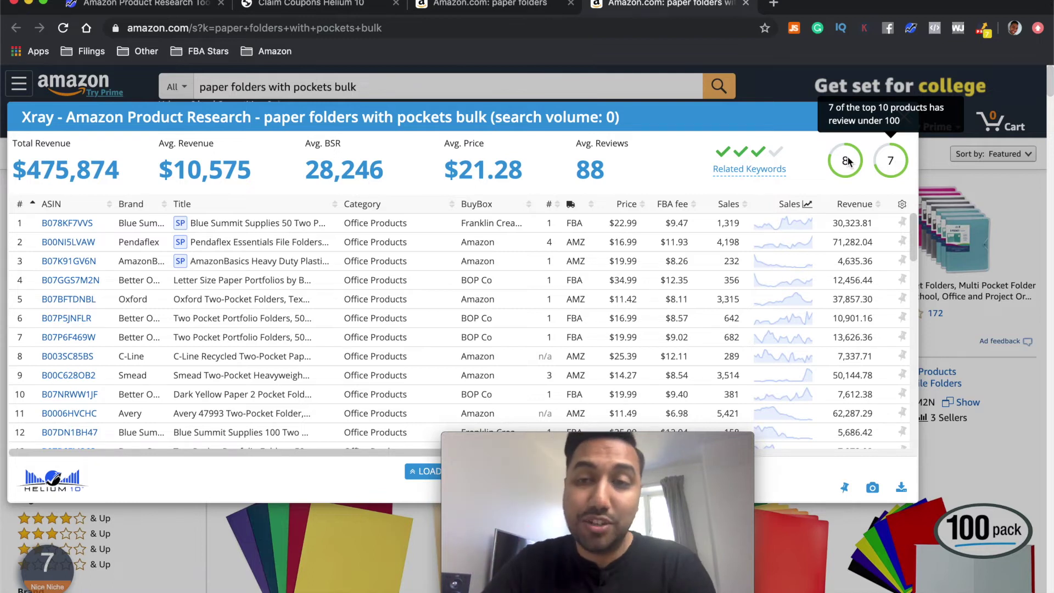
pyautogui.moveTo(847, 161)
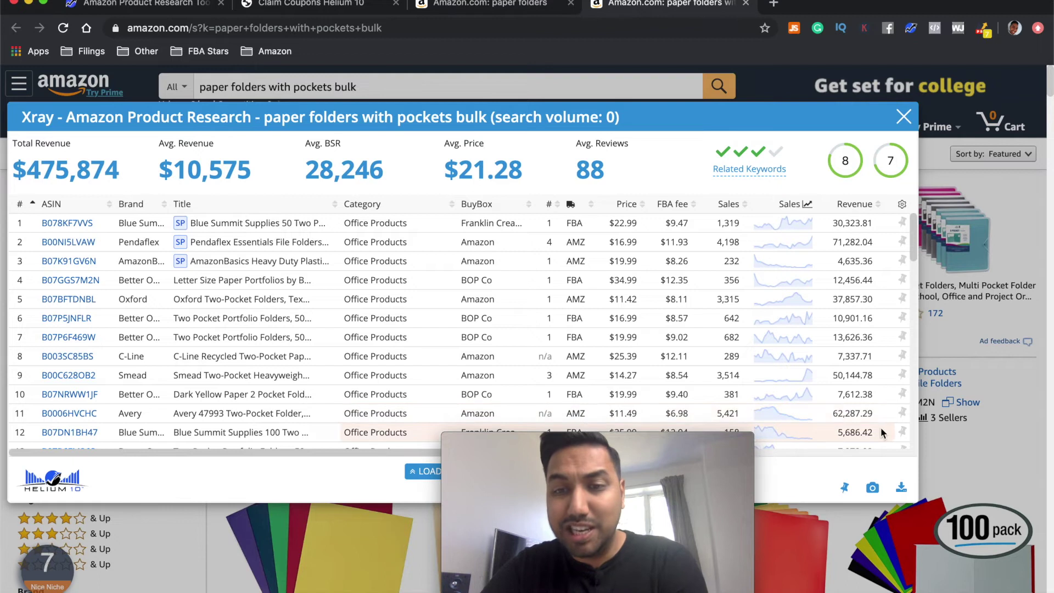
pyautogui.click(753, 172)
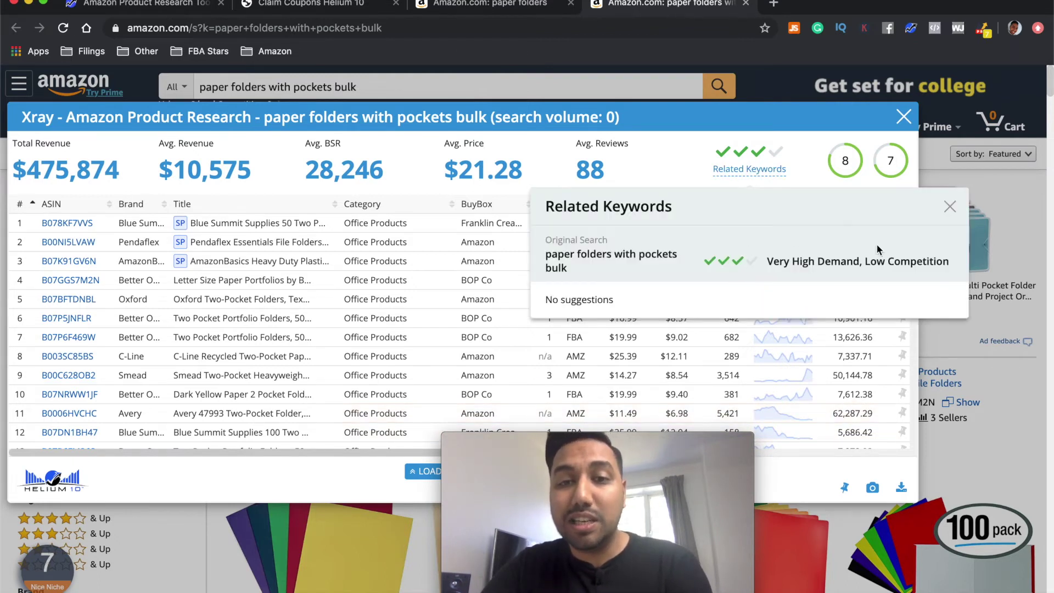
pyautogui.click(949, 210)
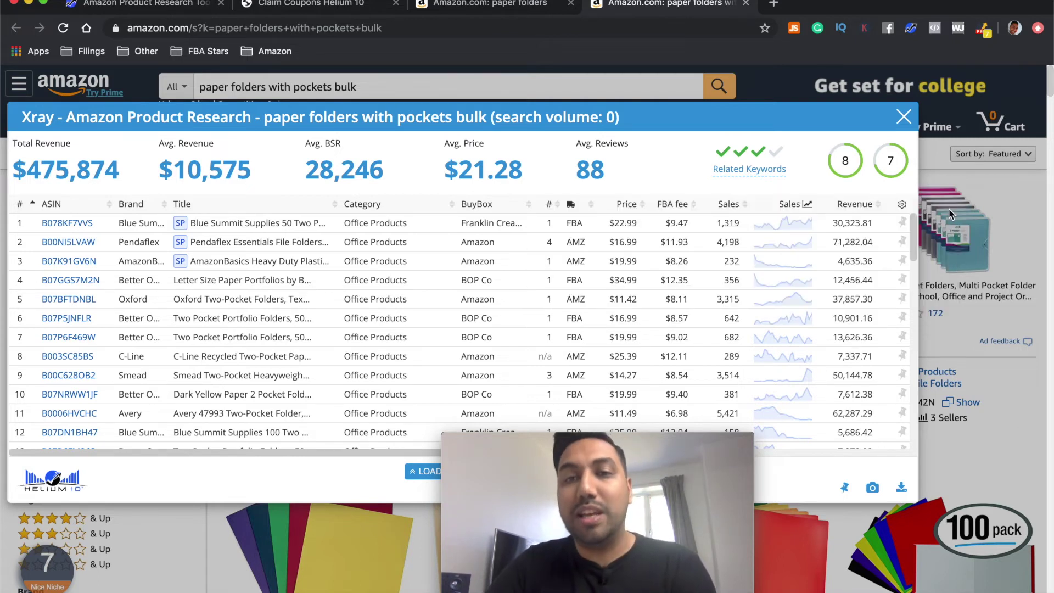